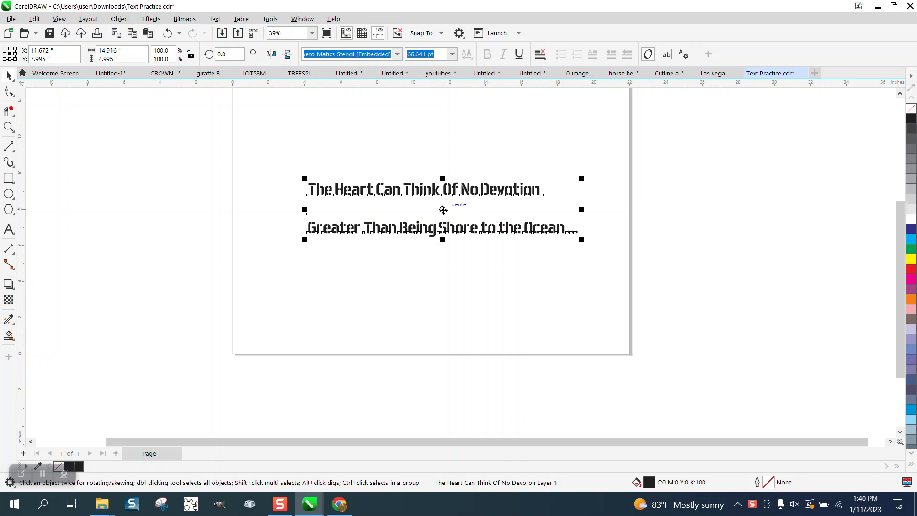
# Center the two-line text on the page and add a vertical and a horizontal guideline crossing at the page center.
pyautogui.moveTo(448, 215); pyautogui.dragTo(462, 152)
pyautogui.hotkey('ctrl', 'z')
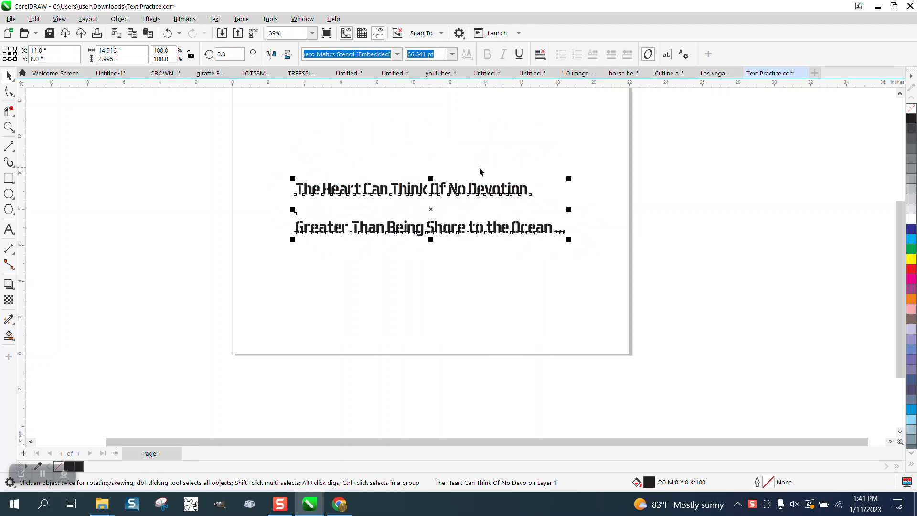
pyautogui.moveTo(25, 148); pyautogui.dragTo(430, 145)
pyautogui.moveTo(359, 86); pyautogui.dragTo(360, 114)
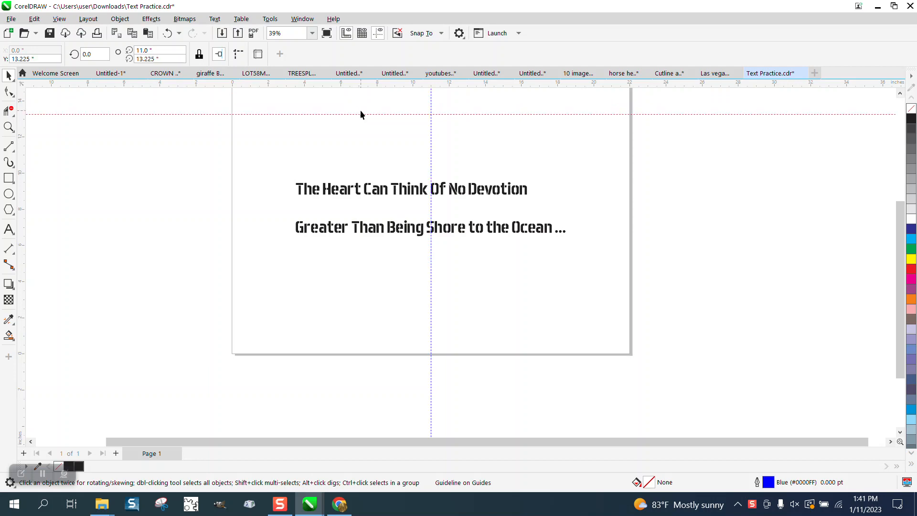
pyautogui.press('p')
# Draw a rectangle about 14.9 by 3 inches that fits the text's bounding box, and undo it.
pyautogui.click(471, 191)
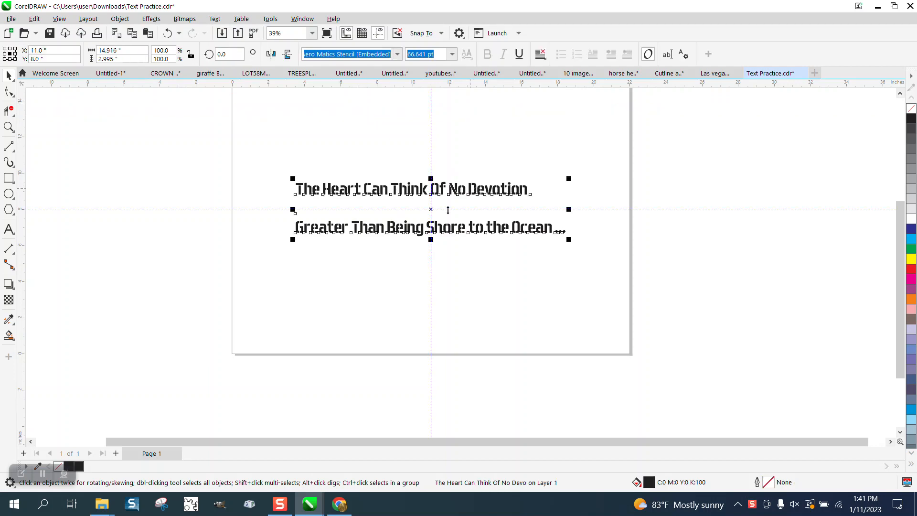
pyautogui.click(8, 127)
pyautogui.click(452, 227)
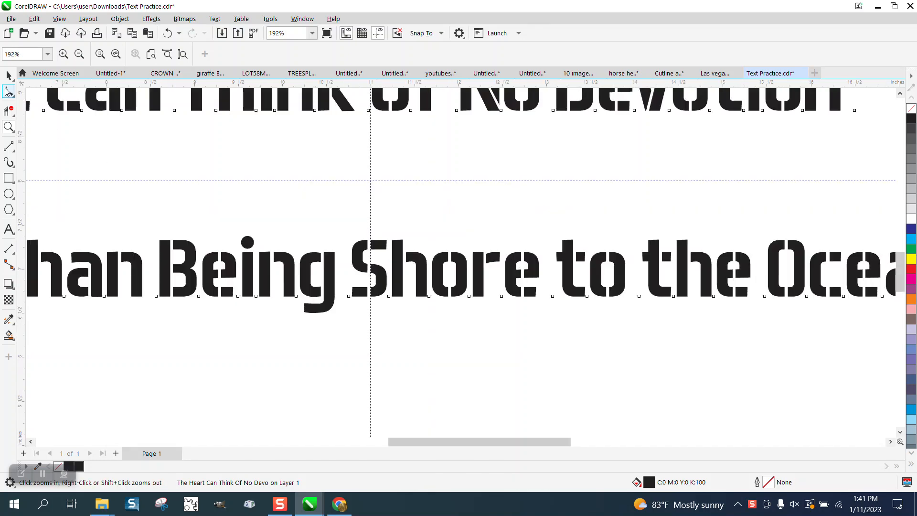
pyautogui.click(8, 75)
pyautogui.scroll(-5, 373, 203)
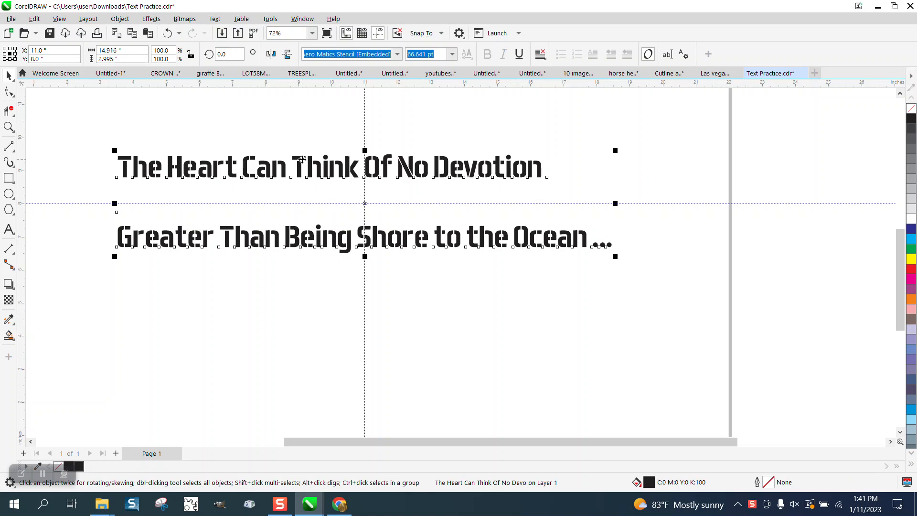
pyautogui.click(8, 178)
pyautogui.moveTo(118, 153); pyautogui.dragTo(612, 253)
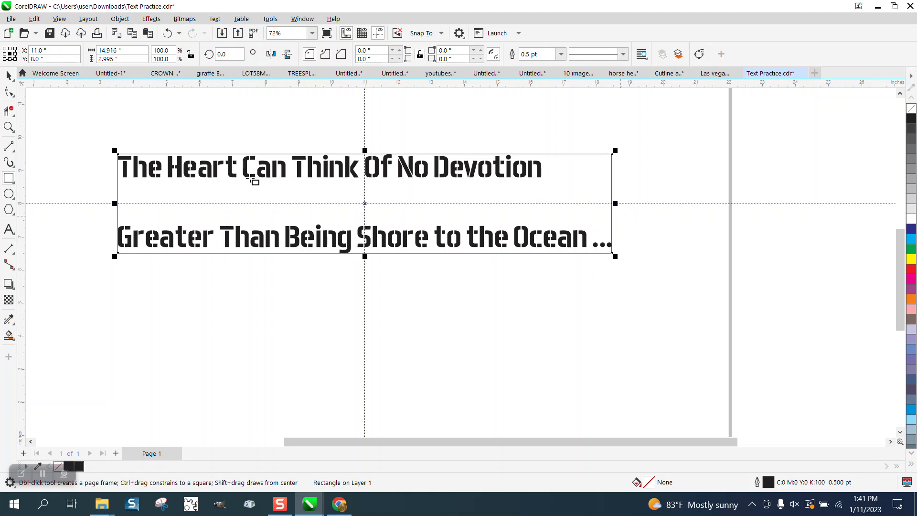
pyautogui.click(8, 75)
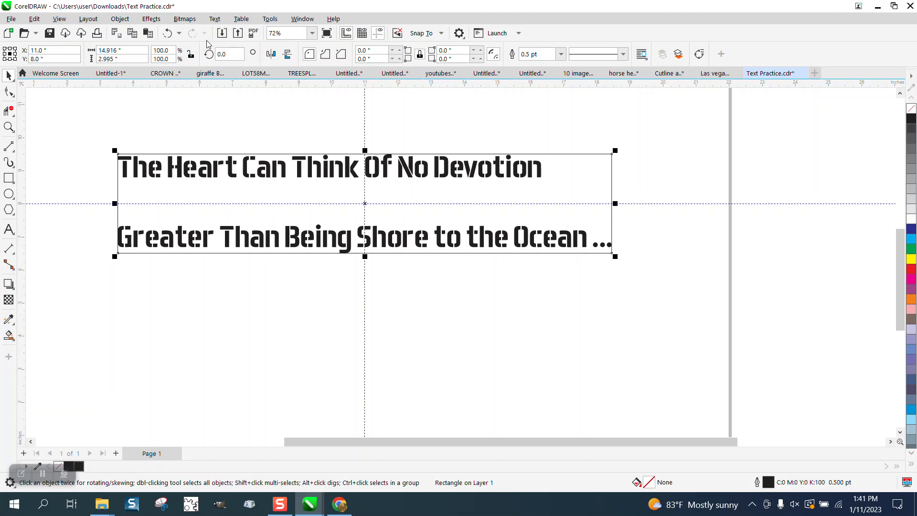
pyautogui.click(167, 33)
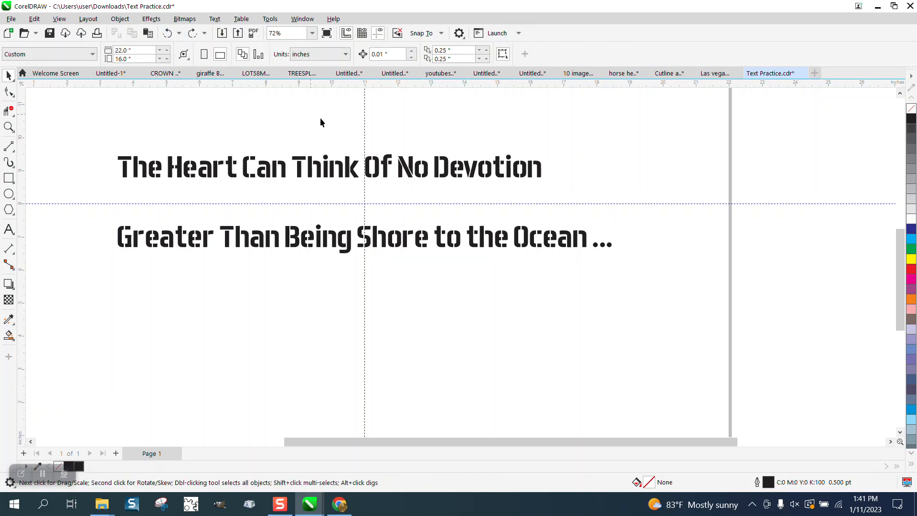
# Hide the guidelines and move the text off center to about X 12.4, Y 5.3 inches.
pyautogui.click(408, 170)
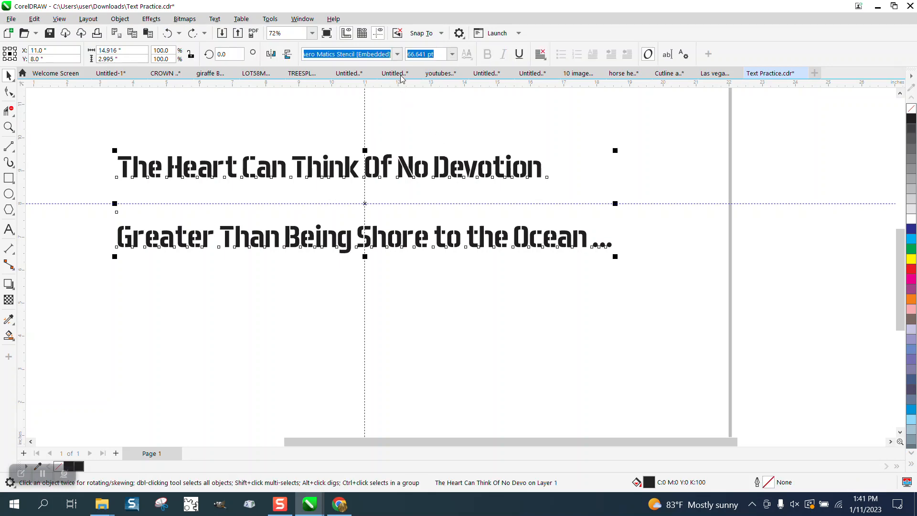
pyautogui.click(380, 33)
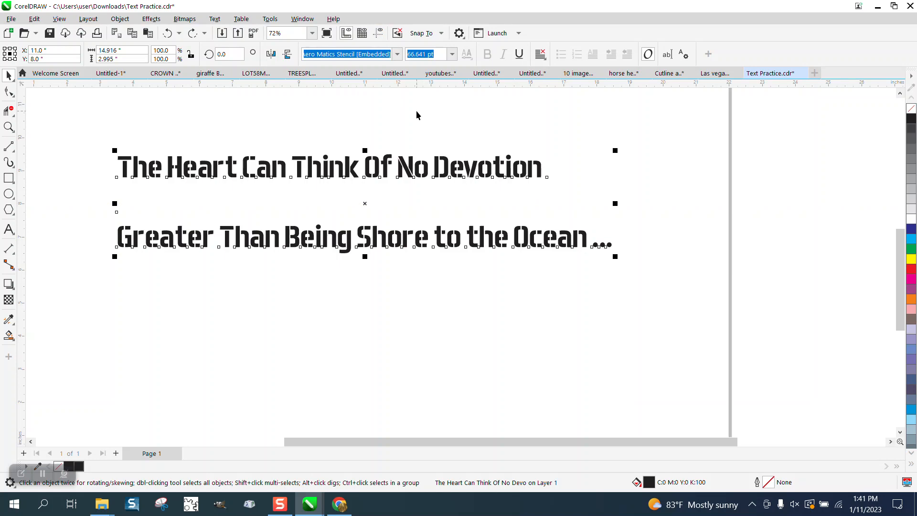
pyautogui.moveTo(450, 169); pyautogui.dragTo(497, 259)
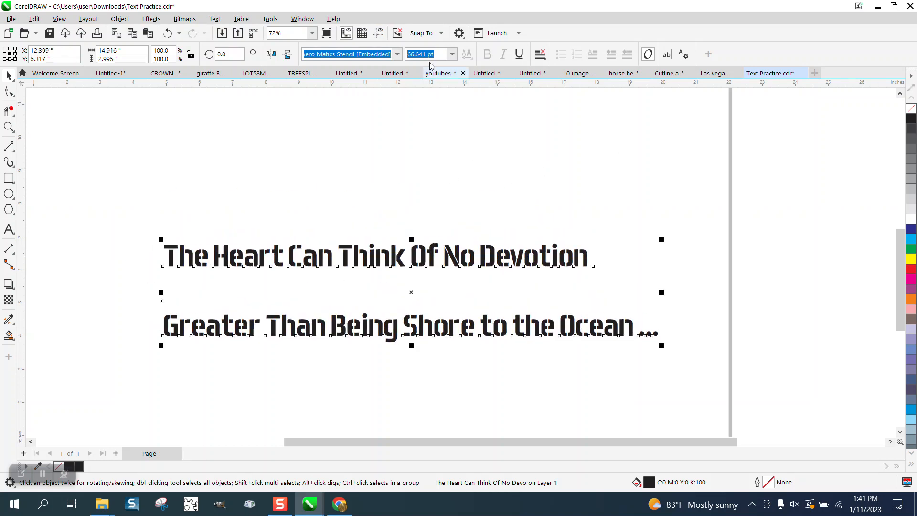
# Turn on snapping to the page in addition to objects.
pyautogui.click(442, 34)
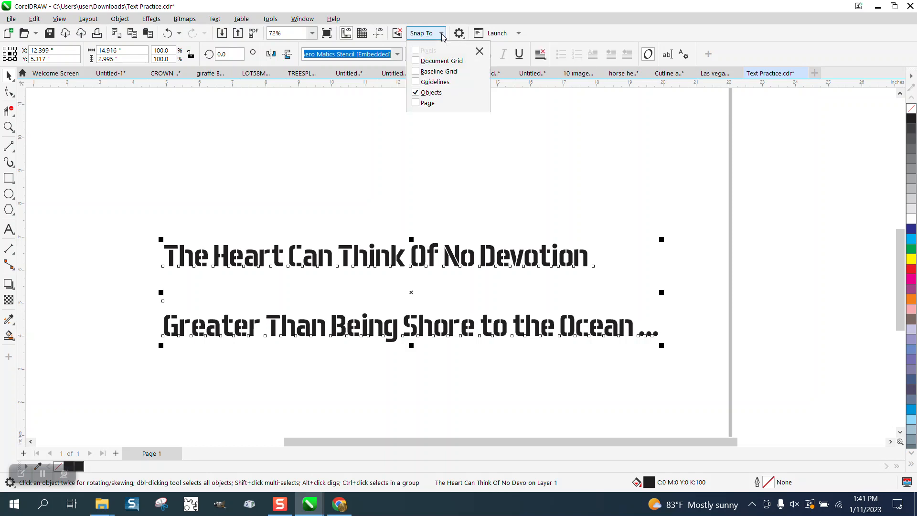
pyautogui.click(416, 103)
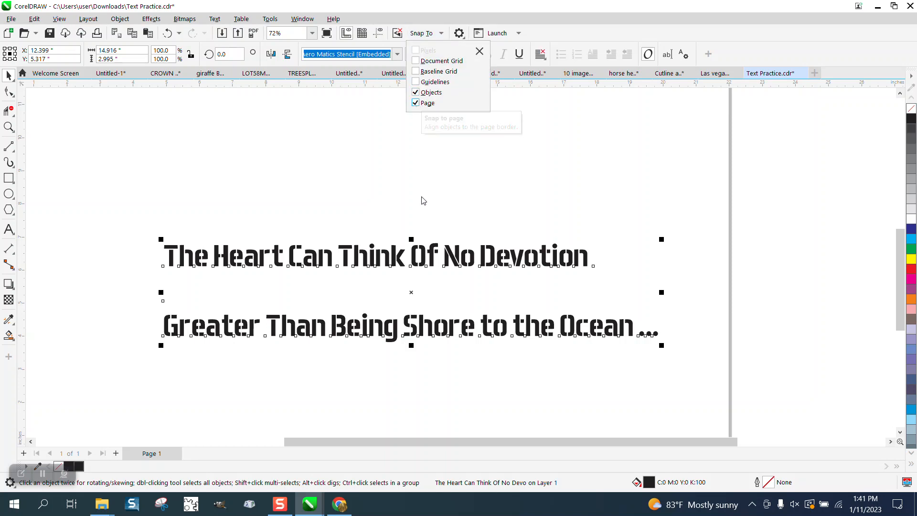
pyautogui.click(410, 296)
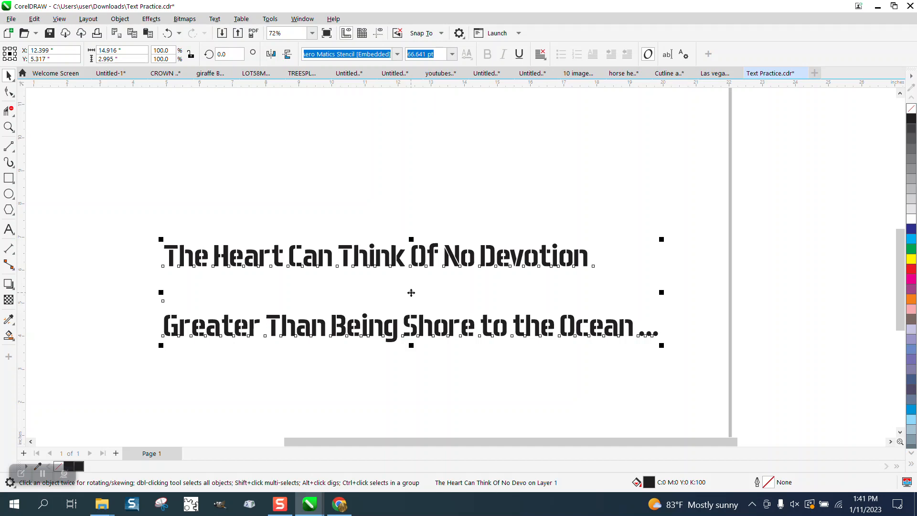
# Show the guidelines and move the text so its center sits on their intersection at X 11, Y 8 inches.
pyautogui.moveTo(412, 293); pyautogui.dragTo(395, 250)
pyautogui.click(378, 33)
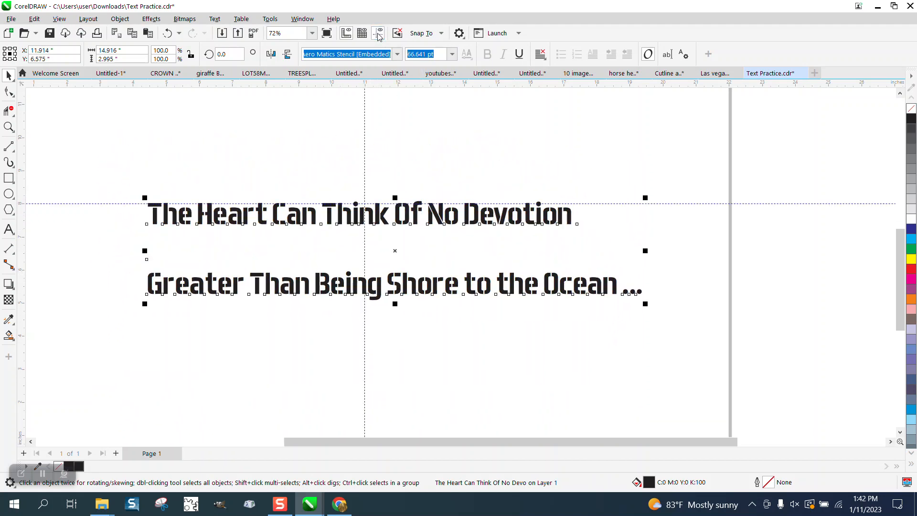
pyautogui.moveTo(388, 255); pyautogui.dragTo(365, 204)
# Draw a rectangle about 14.9 by 3 inches around the text and move it into the page's upper-left corner.
pyautogui.scroll(-2, 550, 328)
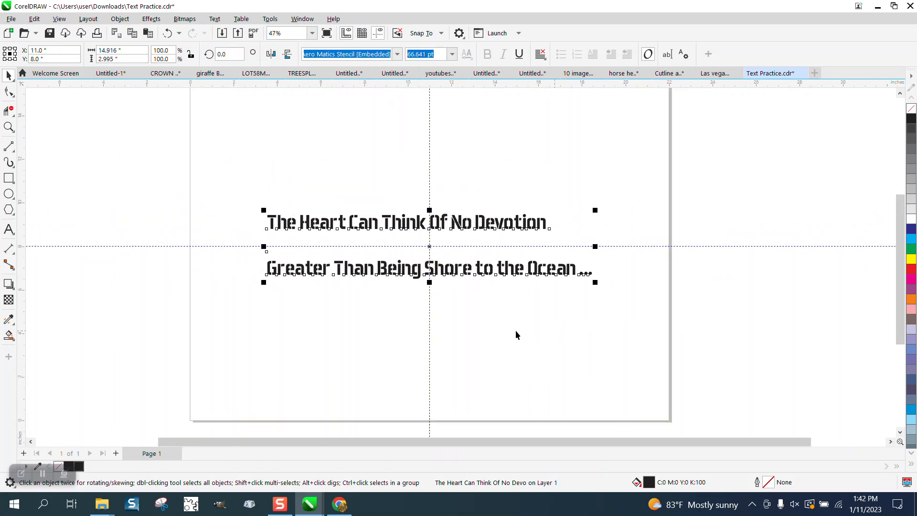
pyautogui.scroll(-1, 495, 317)
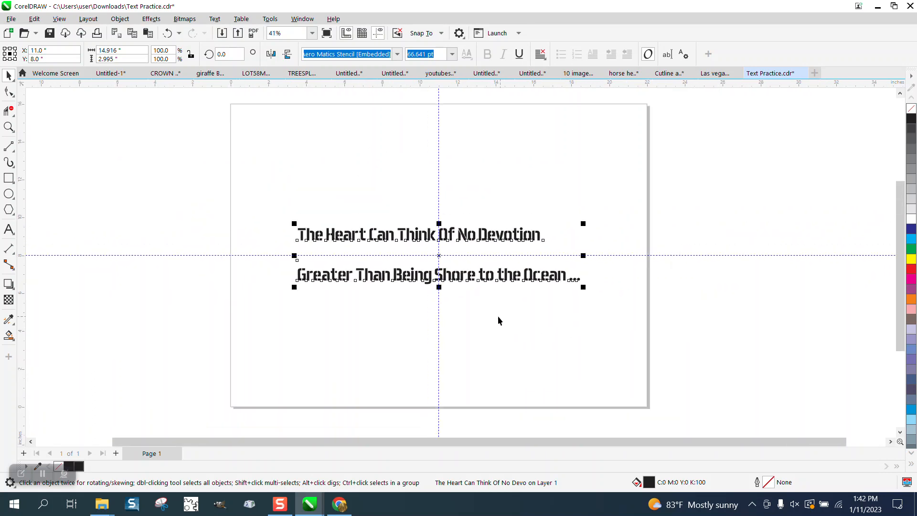
pyautogui.click(9, 178)
pyautogui.click(9, 76)
pyautogui.click(9, 178)
pyautogui.click(9, 76)
pyautogui.click(503, 220)
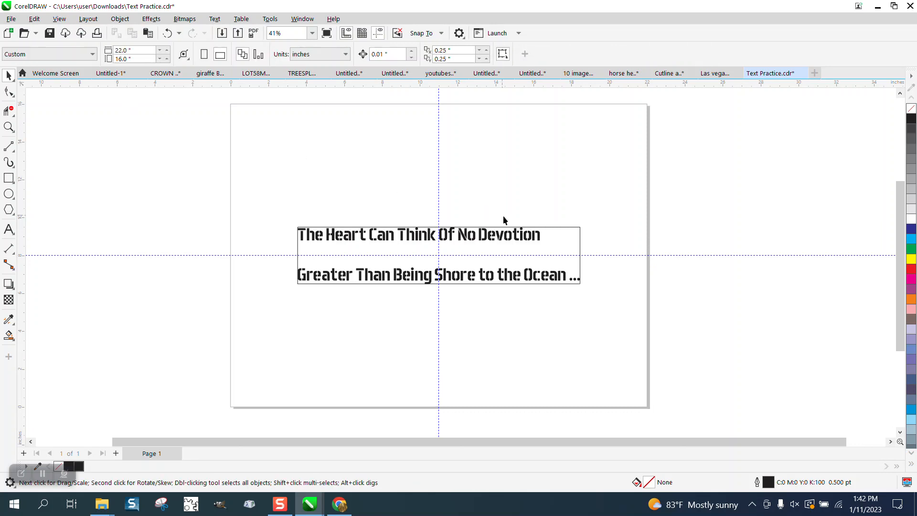
pyautogui.moveTo(574, 233); pyautogui.dragTo(515, 116)
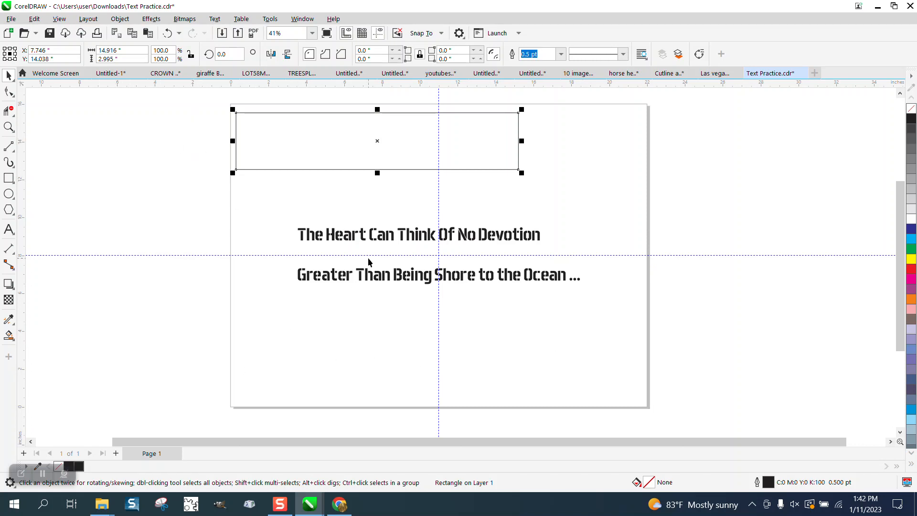
# Turn on snapping to guidelines and move both guidelines so they cross at the rectangle's center, about X 7.75, Y 14.04 inches.
pyautogui.click(439, 186)
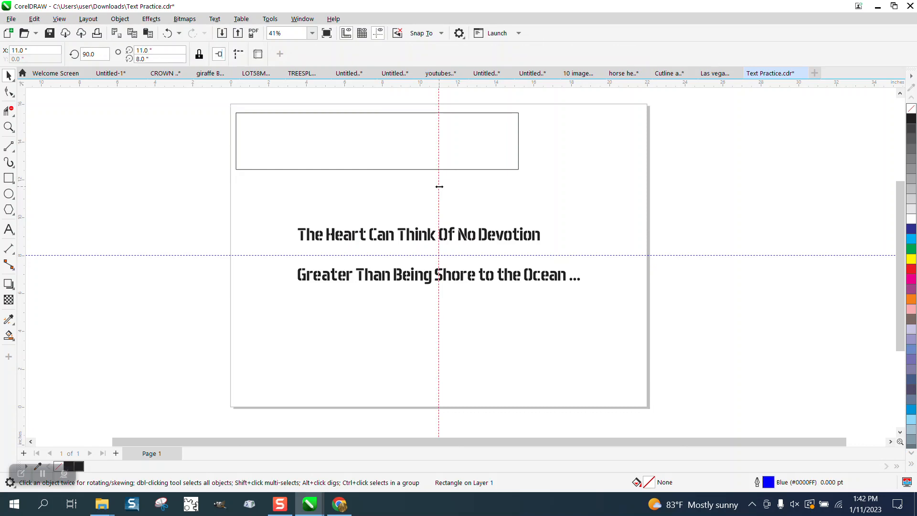
pyautogui.click(442, 33)
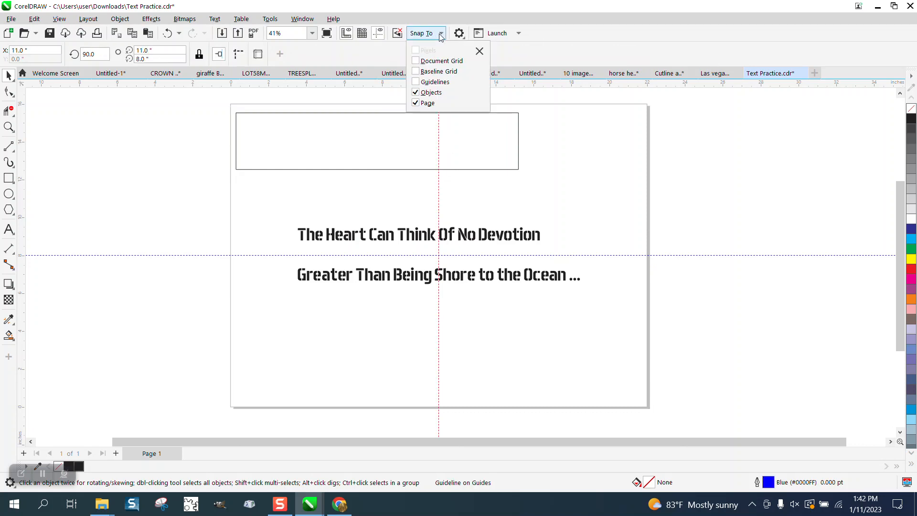
pyautogui.click(416, 84)
pyautogui.click(439, 202)
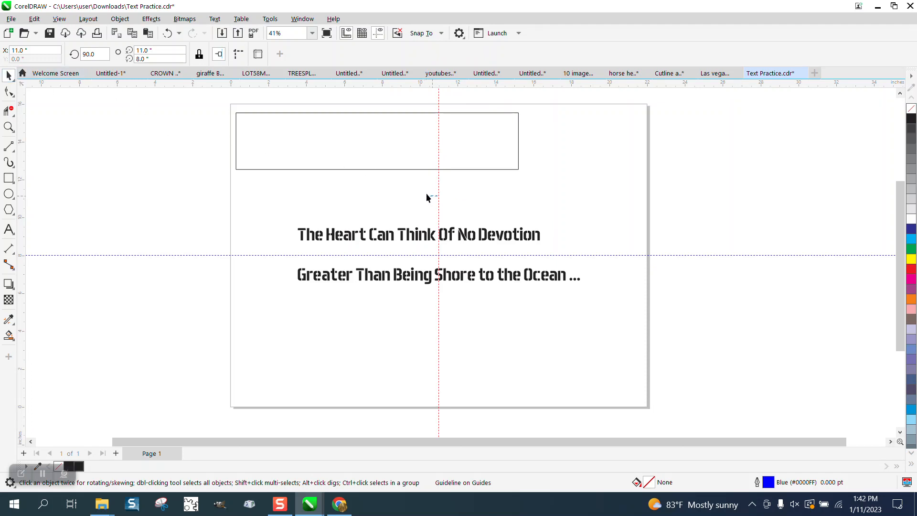
pyautogui.moveTo(426, 193); pyautogui.dragTo(363, 143)
pyautogui.moveTo(438, 150); pyautogui.dragTo(377, 141)
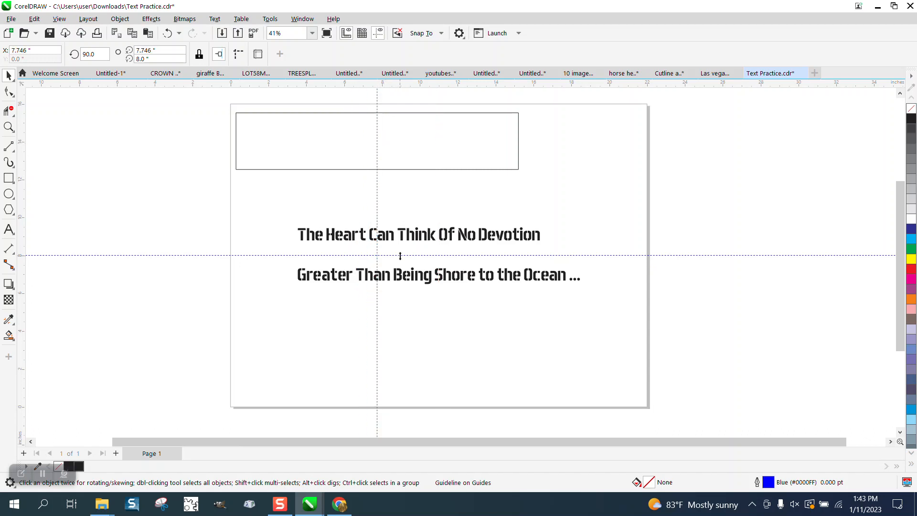
pyautogui.moveTo(400, 256); pyautogui.dragTo(377, 142)
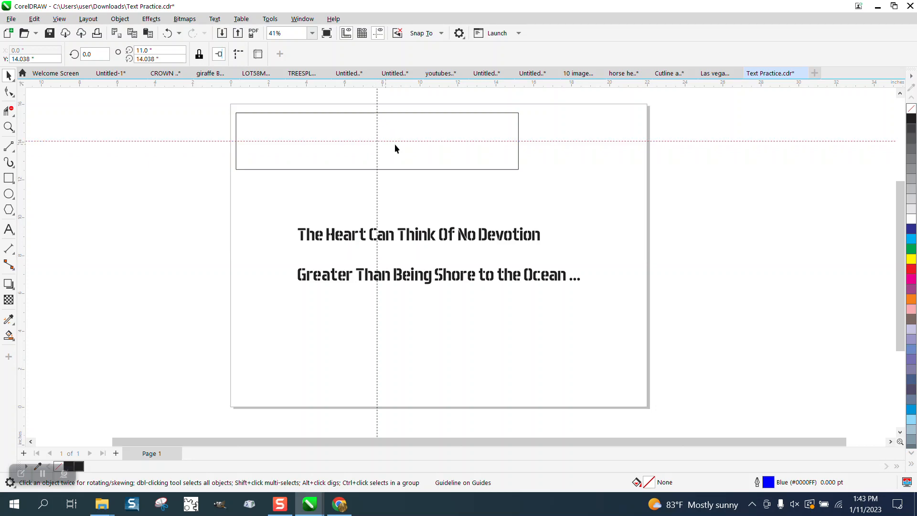
# Move the text below the rectangle, and align it to the rectangle's horizontal and vertical center.
pyautogui.click(445, 243)
pyautogui.moveTo(440, 256); pyautogui.dragTo(396, 233)
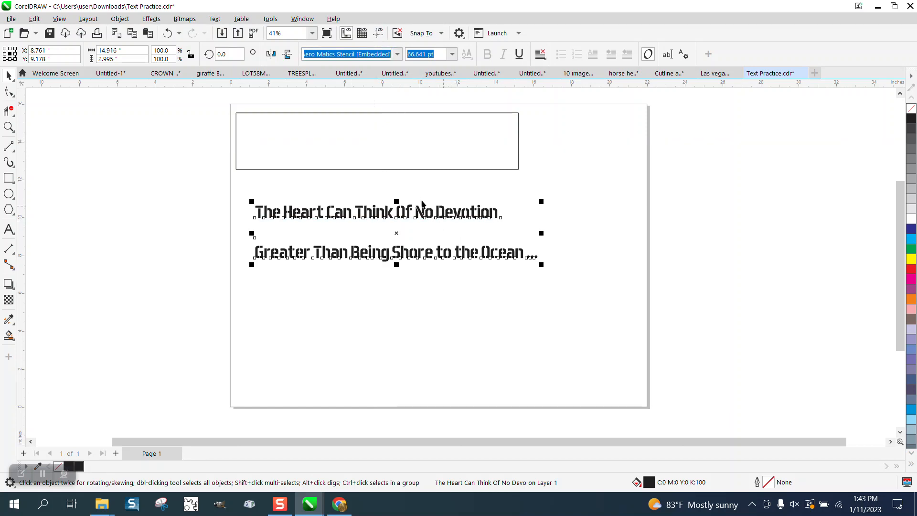
pyautogui.keyDown('shift'); pyautogui.click(405, 169); pyautogui.keyUp('shift')
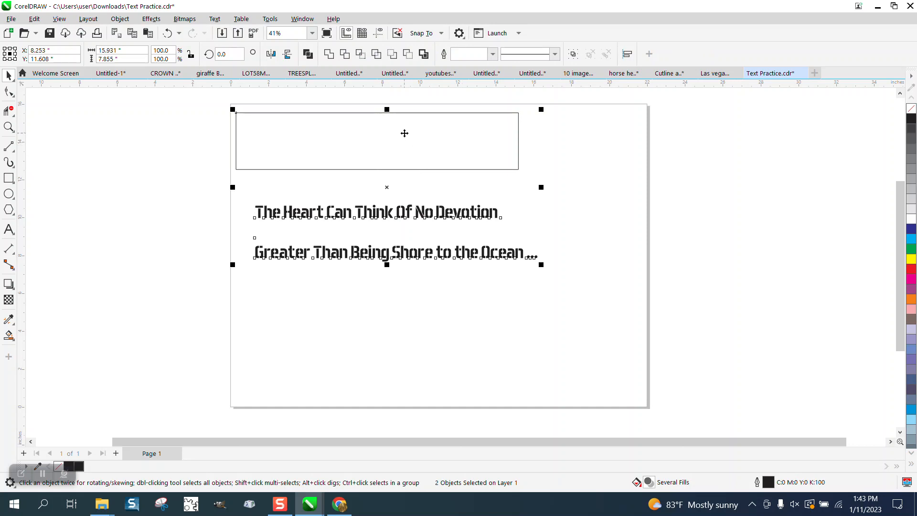
pyautogui.press('c')
pyautogui.press('l')
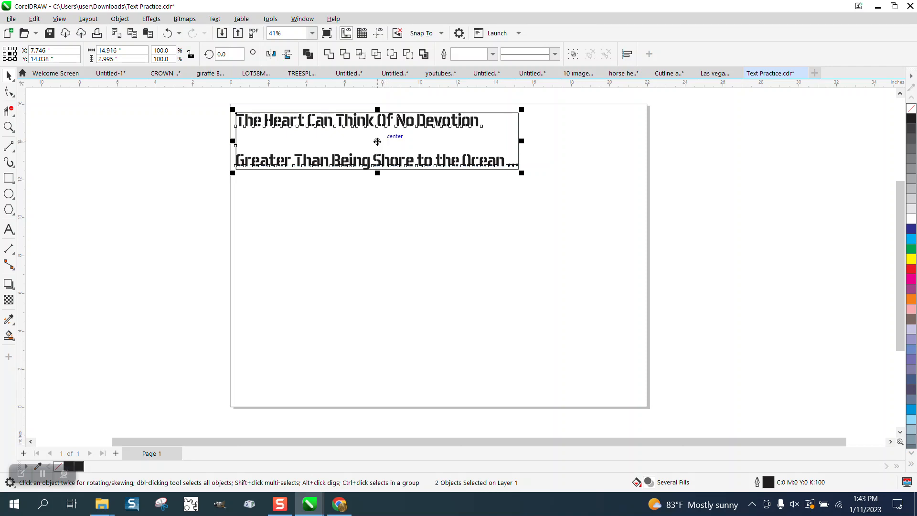
# Move the text away to the lower right of the rectangle, and align it to the rectangle's left edge and vertical center.
pyautogui.click(394, 164)
pyautogui.moveTo(397, 162); pyautogui.dragTo(517, 253)
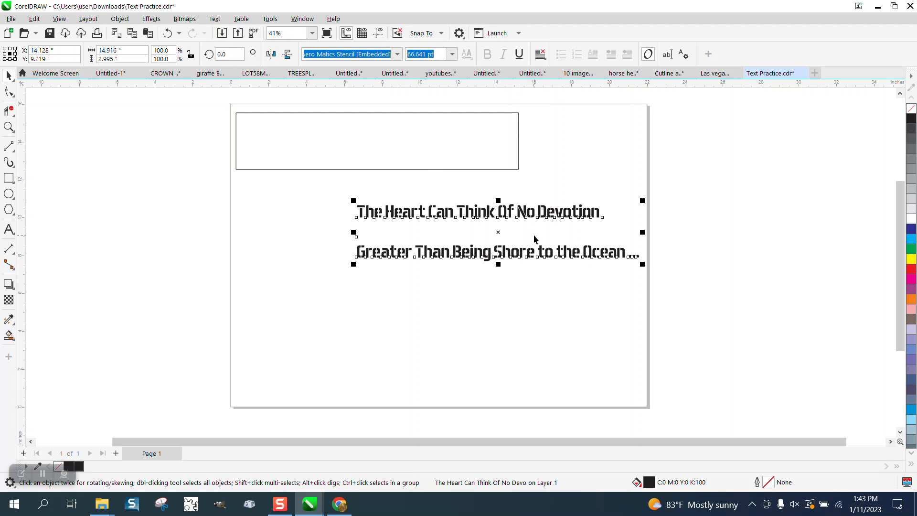
pyautogui.keyDown('shift'); pyautogui.click(447, 163); pyautogui.keyUp('shift')
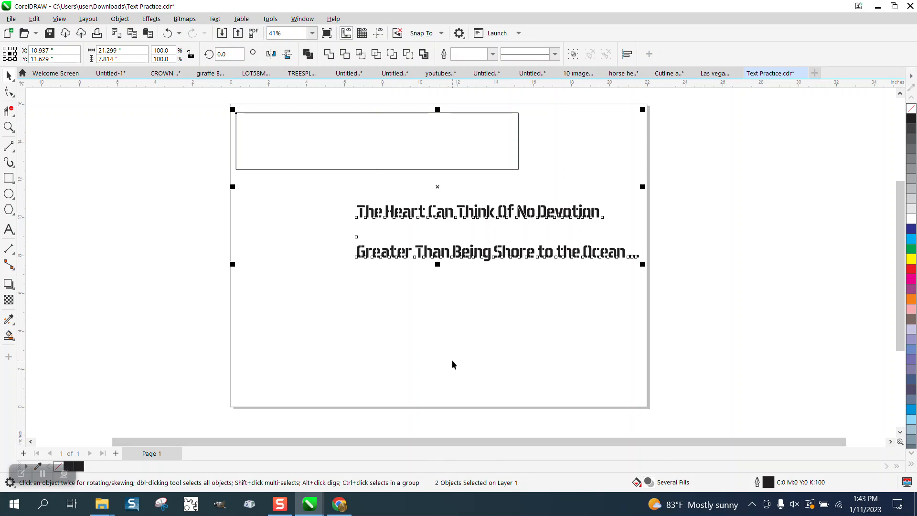
pyautogui.press('l')
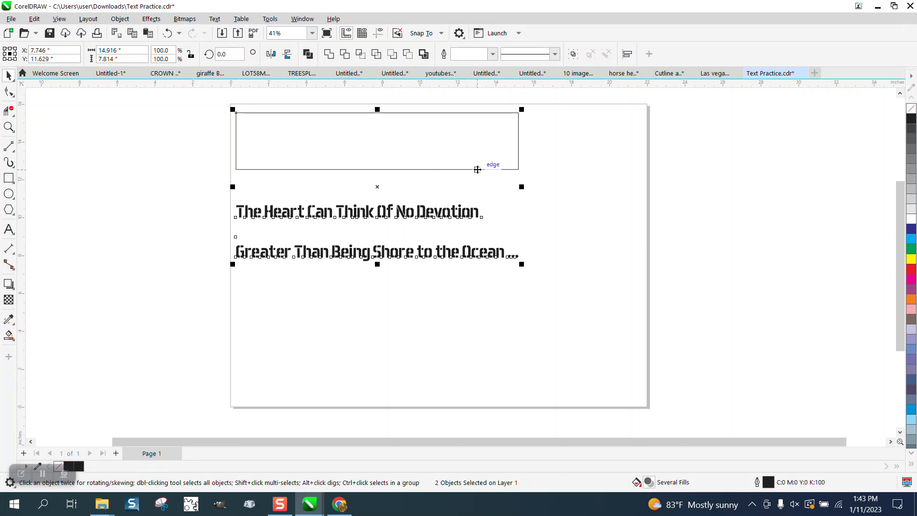
pyautogui.press('e')
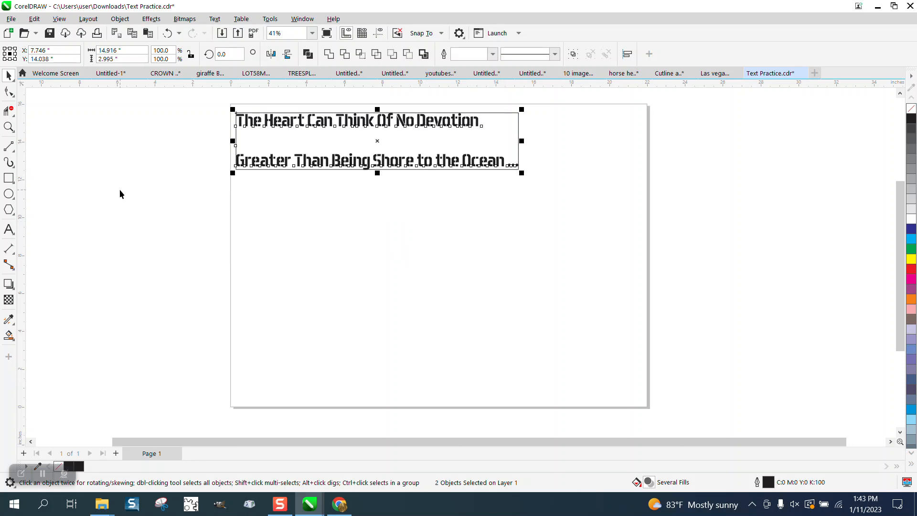
# Move the text and rectangle down together to about X 8.6, Y 10.1 inches, and shift the rectangle alone above the text.
pyautogui.click(8, 126)
pyautogui.moveTo(207, 107); pyautogui.dragTo(561, 190)
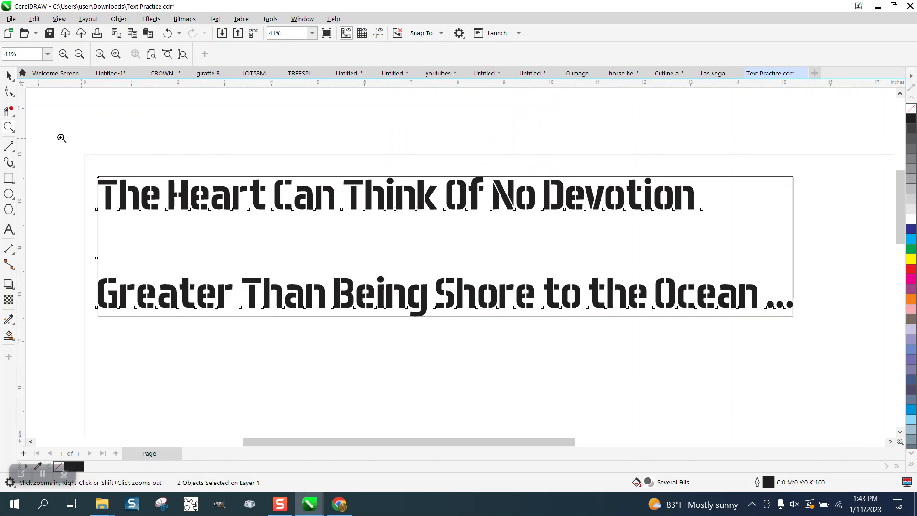
pyautogui.click(9, 76)
pyautogui.scroll(-1, 248, 135)
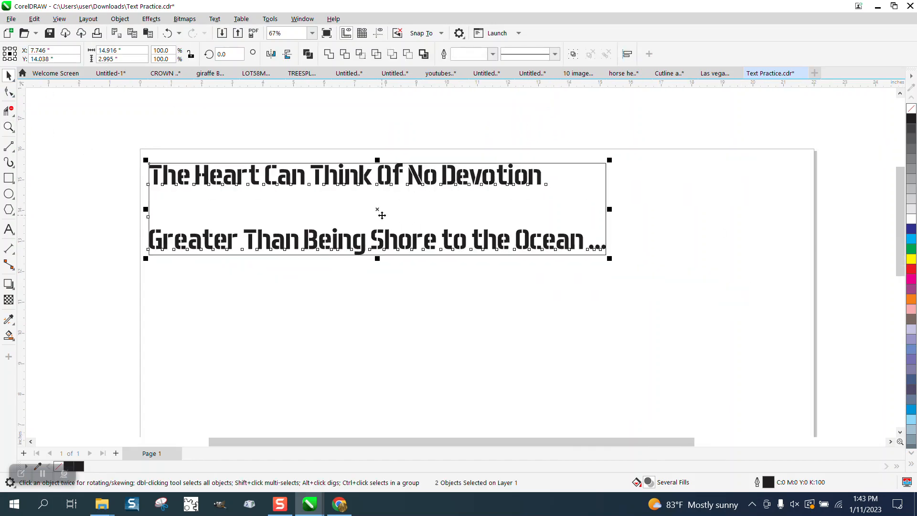
pyautogui.moveTo(377, 219); pyautogui.dragTo(405, 341)
pyautogui.click(579, 265)
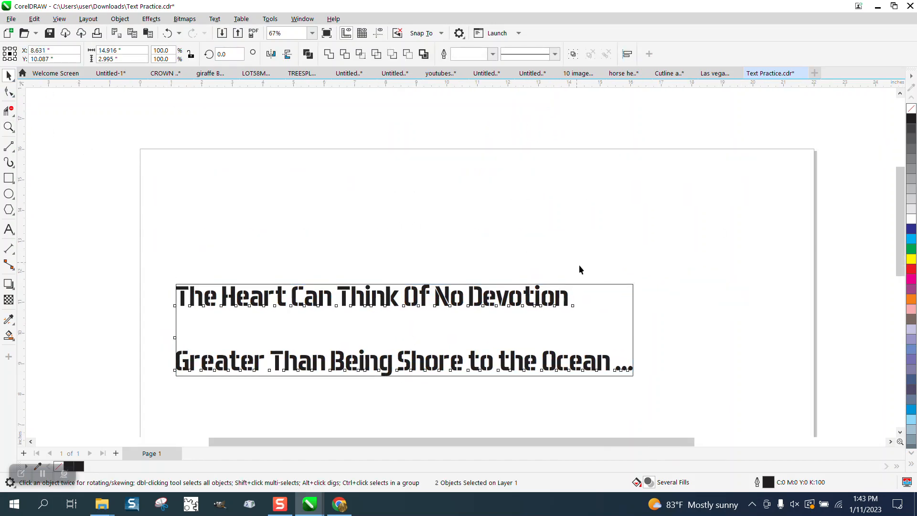
pyautogui.moveTo(606, 284); pyautogui.dragTo(666, 157)
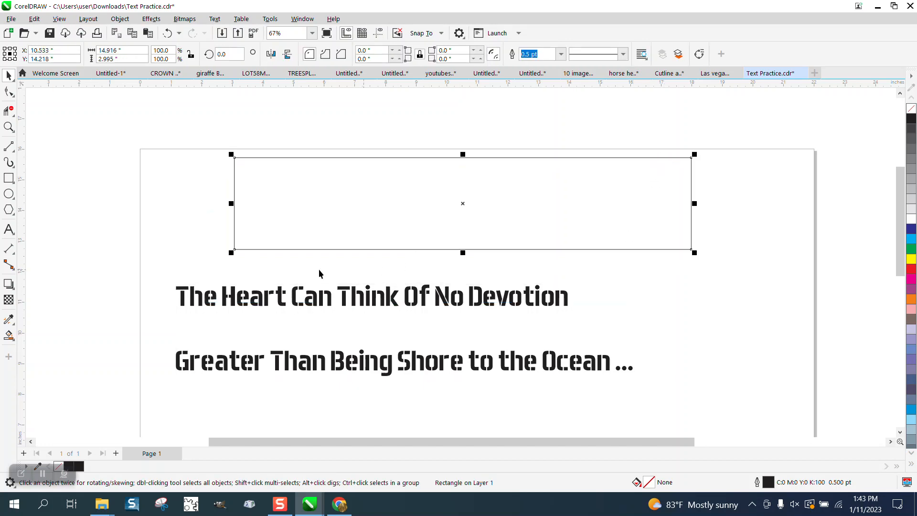
# Convert the two-line text below the rectangle to curves, and replace its fill with a red outline.
pyautogui.click(8, 127)
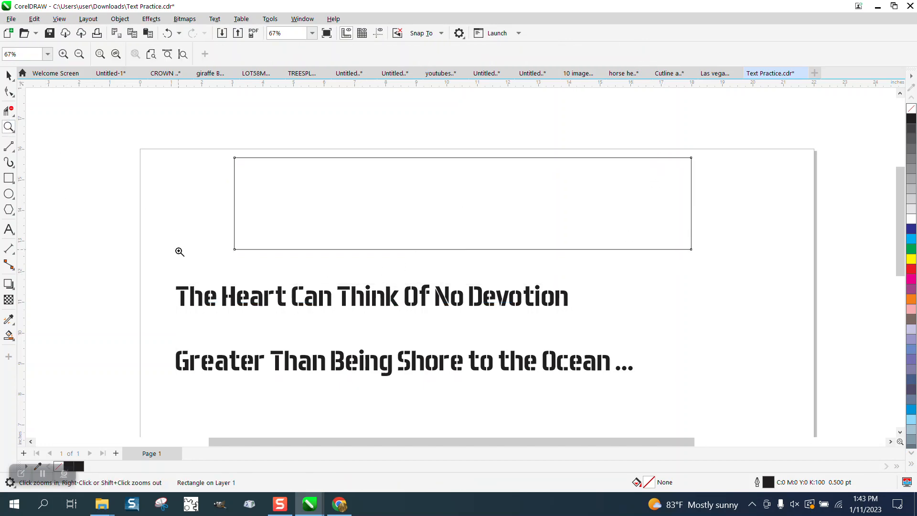
pyautogui.moveTo(166, 269); pyautogui.dragTo(684, 406)
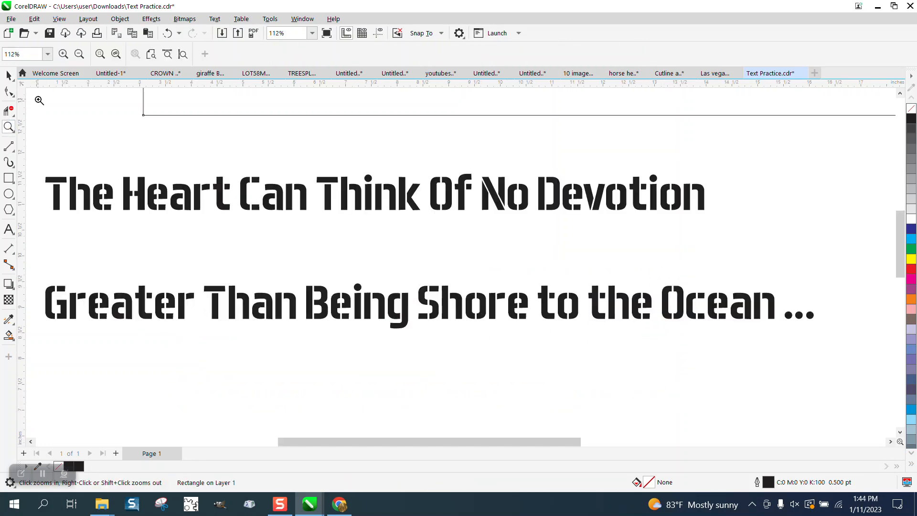
pyautogui.click(8, 75)
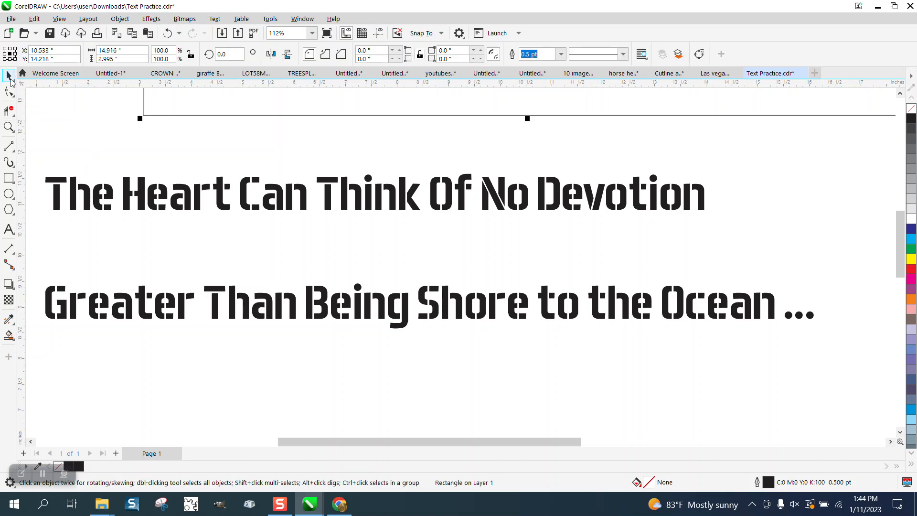
pyautogui.click(244, 191)
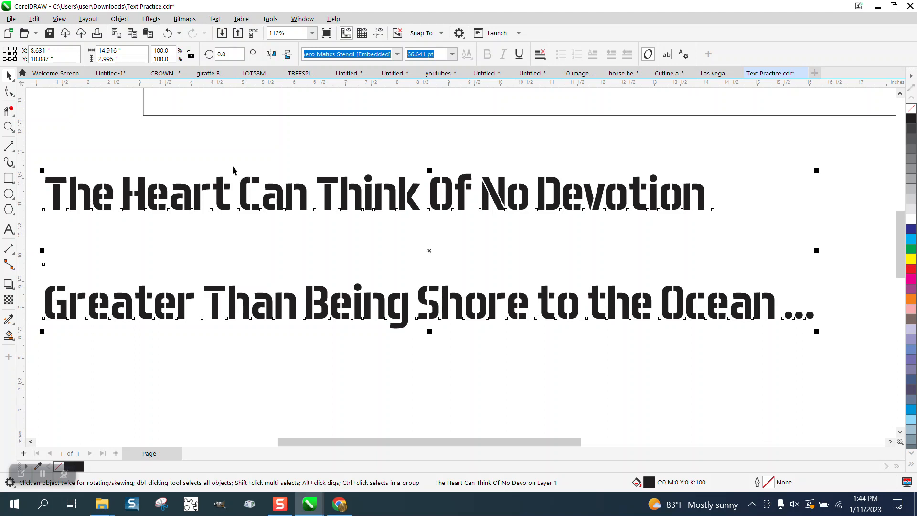
pyautogui.click(119, 19)
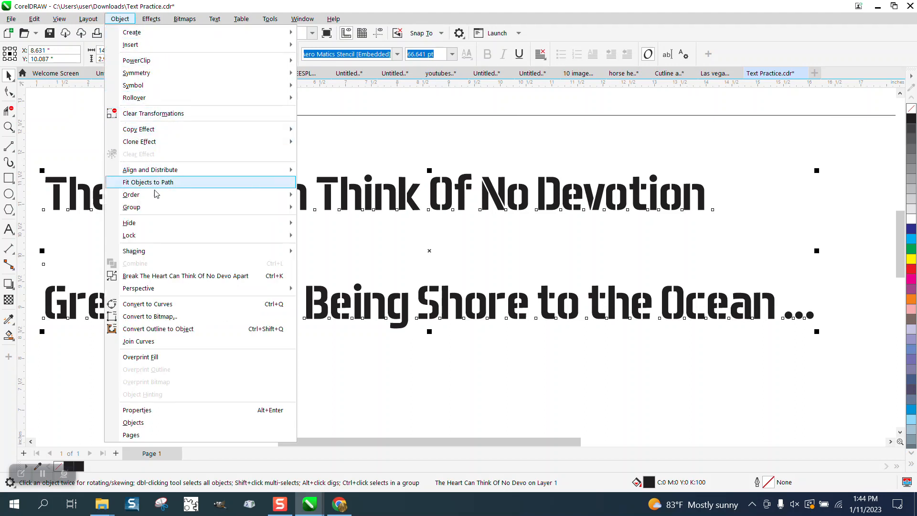
pyautogui.click(157, 305)
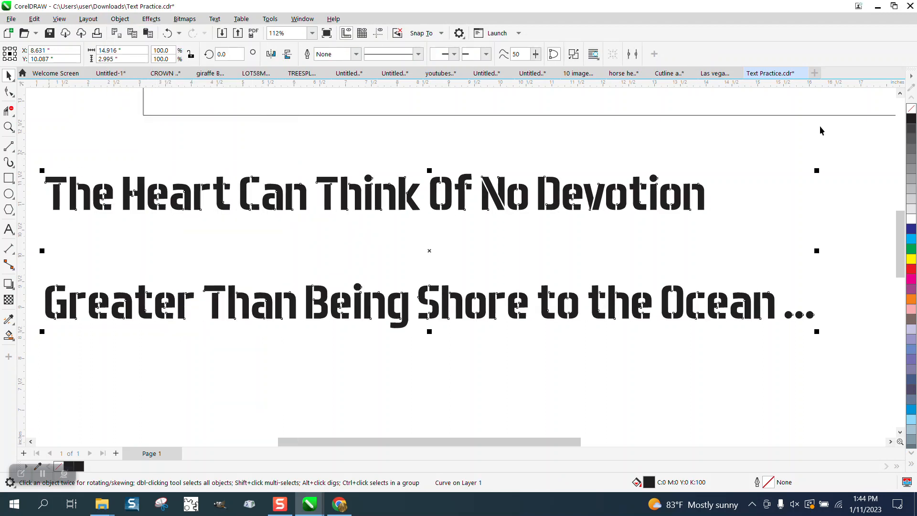
pyautogui.click(911, 109)
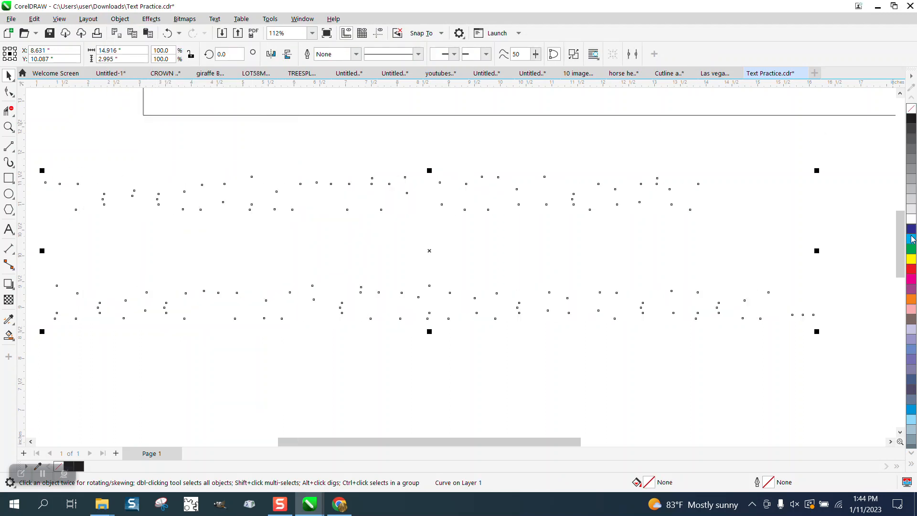
pyautogui.rightClick(913, 270)
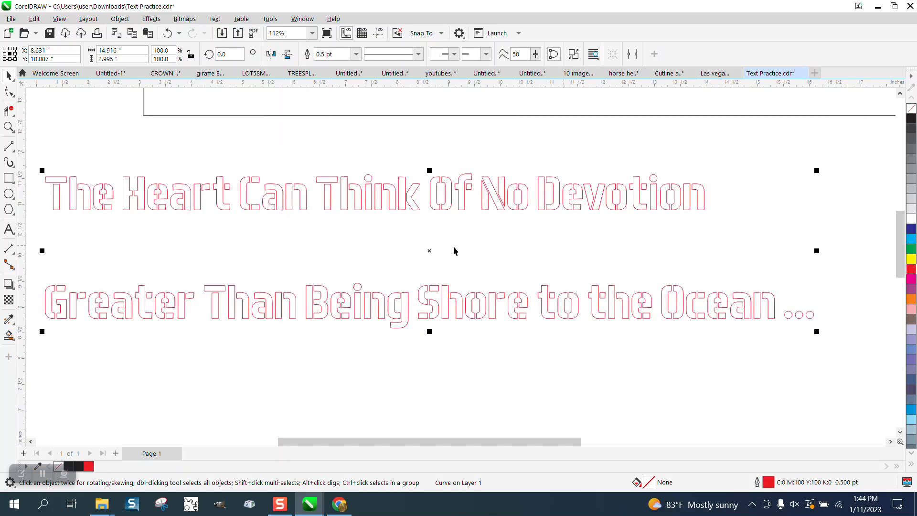
# Set the outline width of the red lettering curves to Hairline.
pyautogui.click(8, 127)
pyautogui.moveTo(50, 170); pyautogui.dragTo(507, 282)
pyautogui.press('F10')
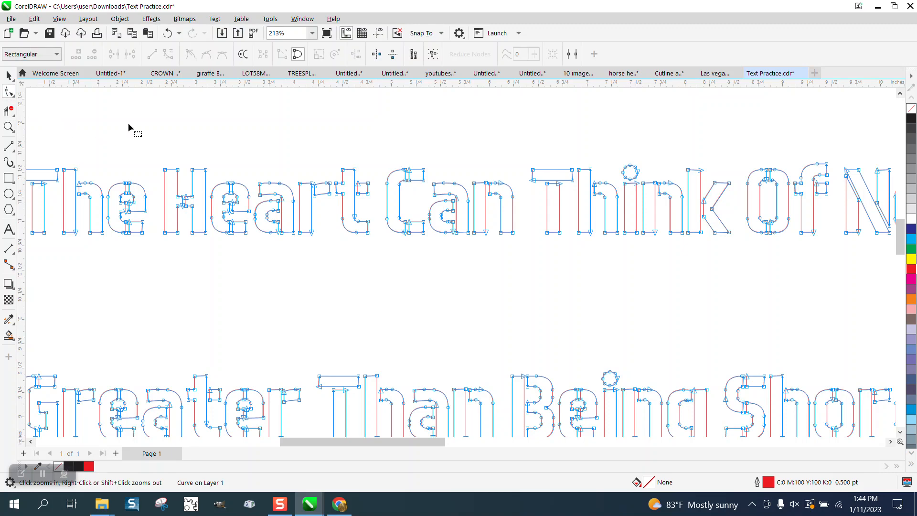
pyautogui.click(9, 126)
pyautogui.moveTo(108, 186); pyautogui.dragTo(236, 252)
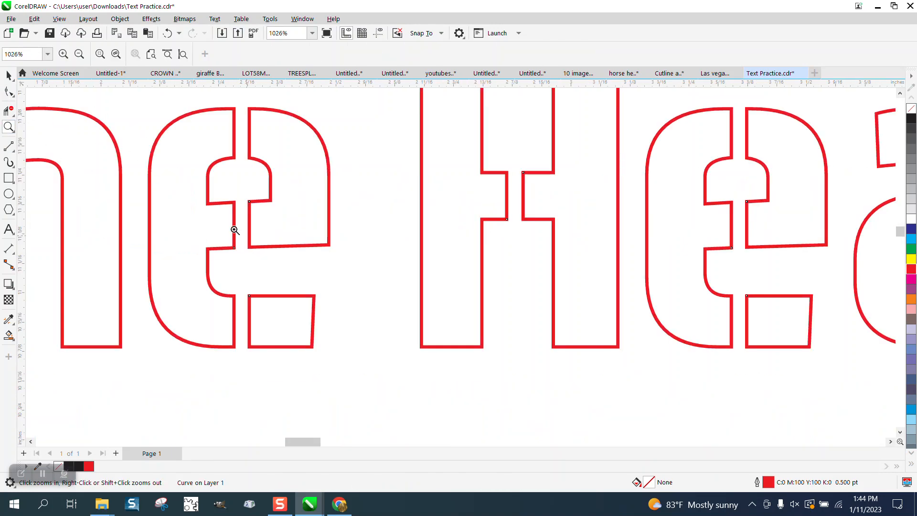
pyautogui.click(8, 75)
pyautogui.click(357, 55)
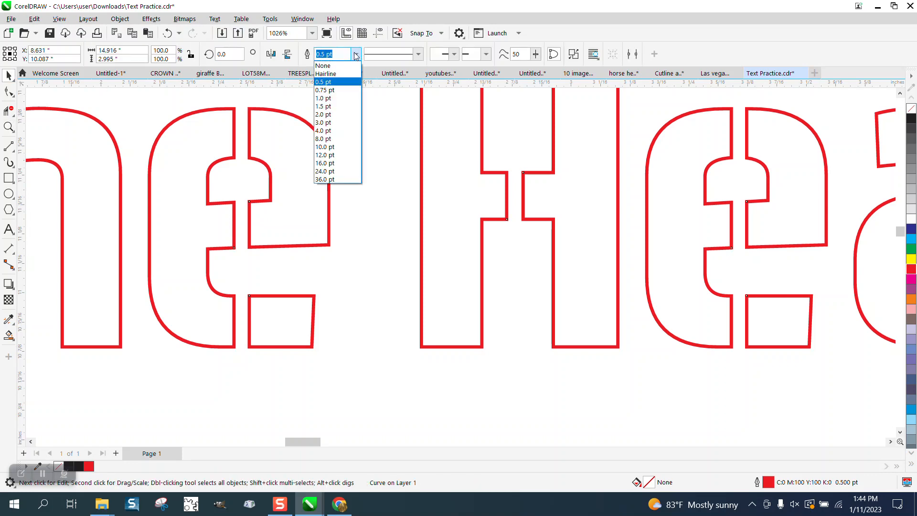
pyautogui.click(330, 71)
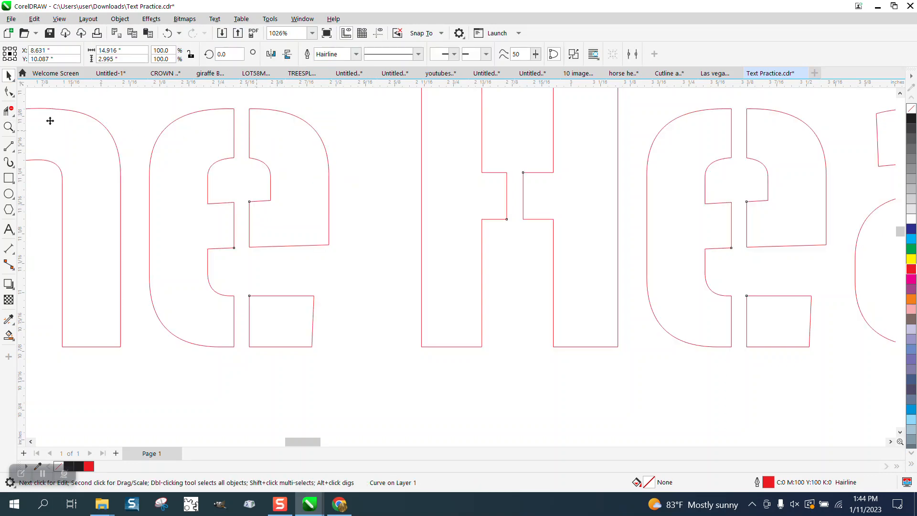
# Delete the two side nodes on the inner opening of the "e" in "The".
pyautogui.click(10, 92)
pyautogui.click(43, 92)
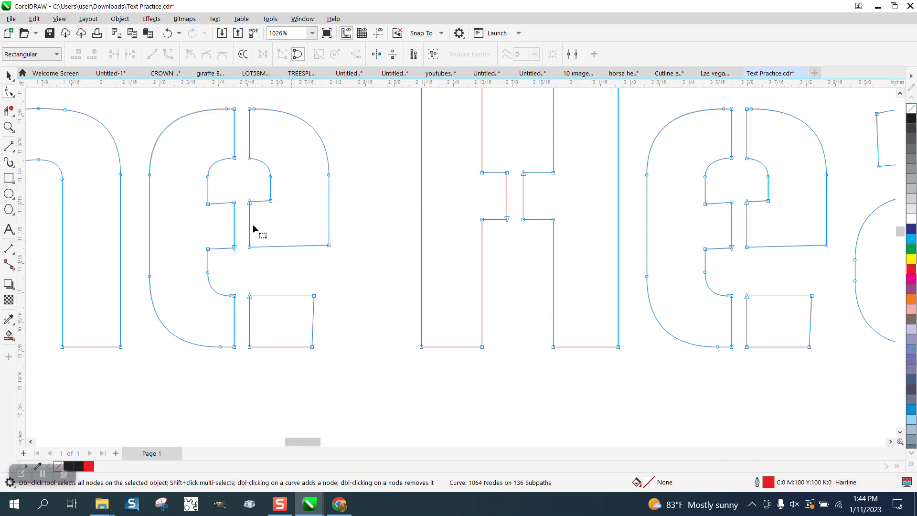
pyautogui.moveTo(290, 170); pyautogui.dragTo(270, 181)
pyautogui.moveTo(184, 182); pyautogui.dragTo(179, 181)
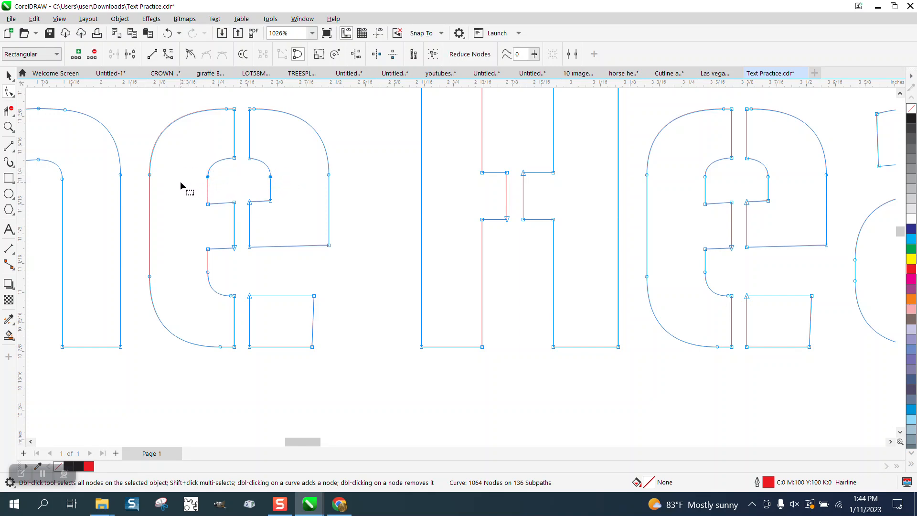
pyautogui.press('Delete')
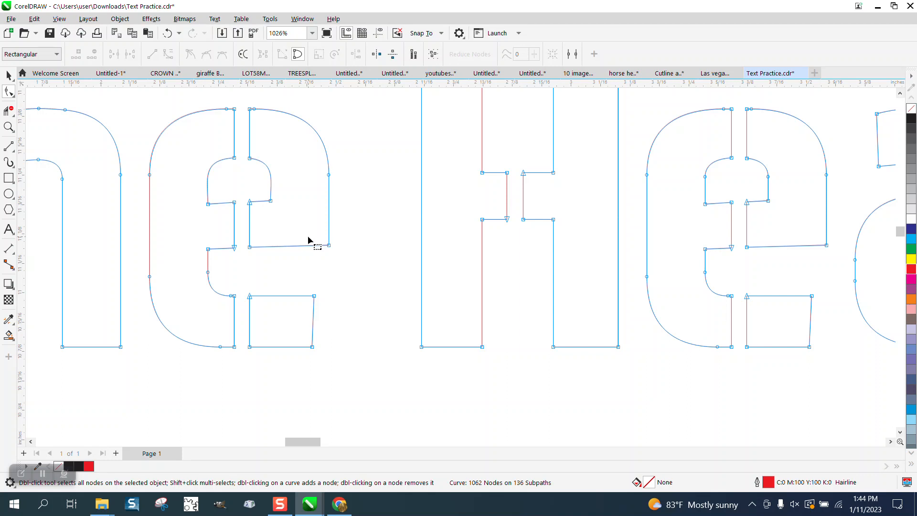
# Try aligning only vertically the two end nodes of the lower bar on the "e" in "The", and undo the alignment.
pyautogui.scroll(-1, 307, 241)
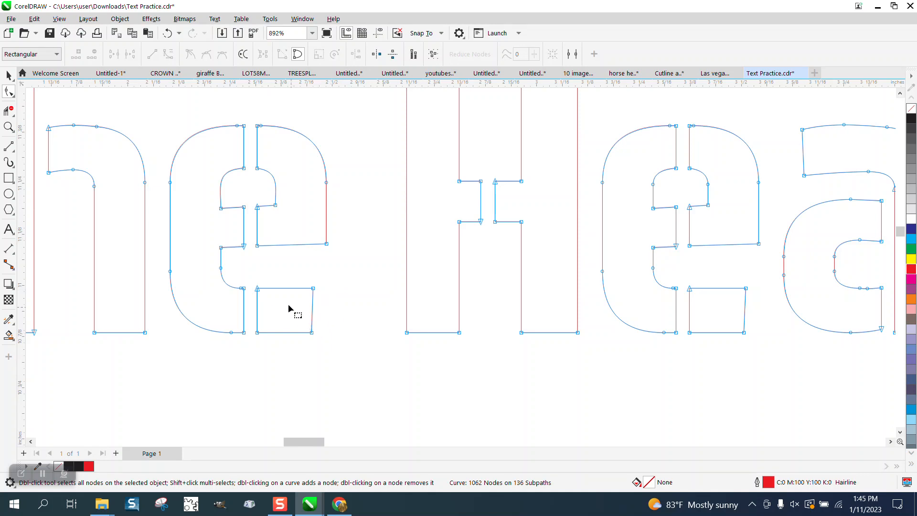
pyautogui.moveTo(323, 283); pyautogui.dragTo(305, 352)
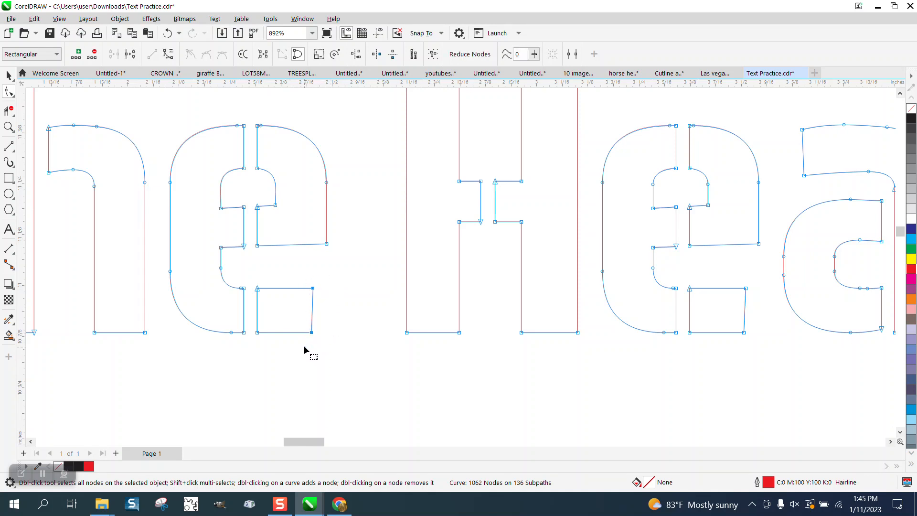
pyautogui.click(356, 55)
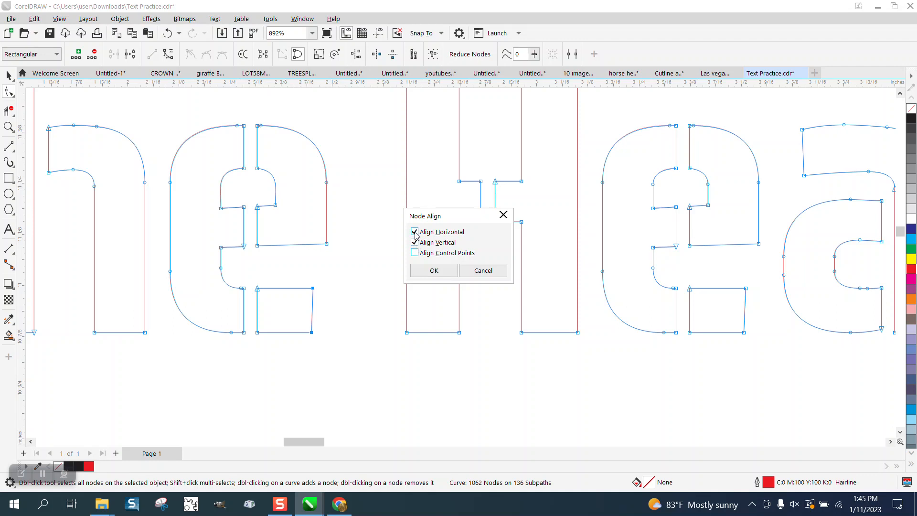
pyautogui.click(414, 232)
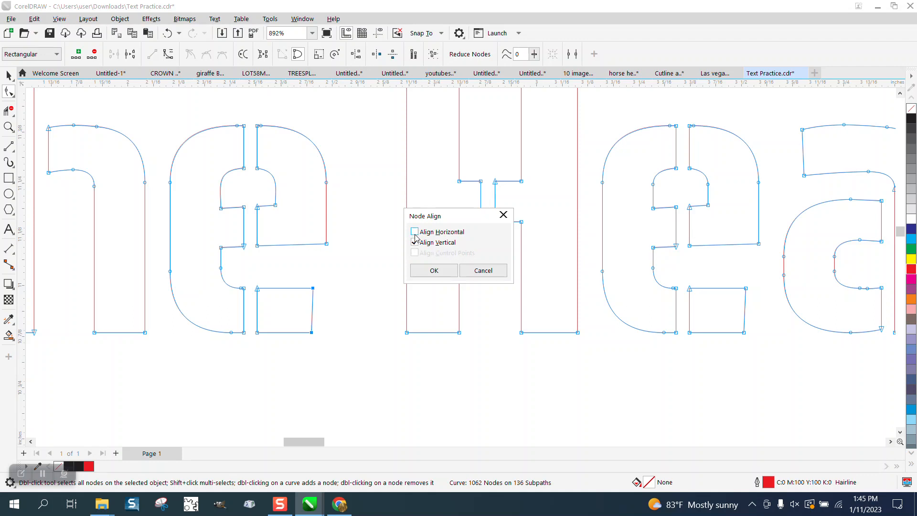
pyautogui.click(434, 270)
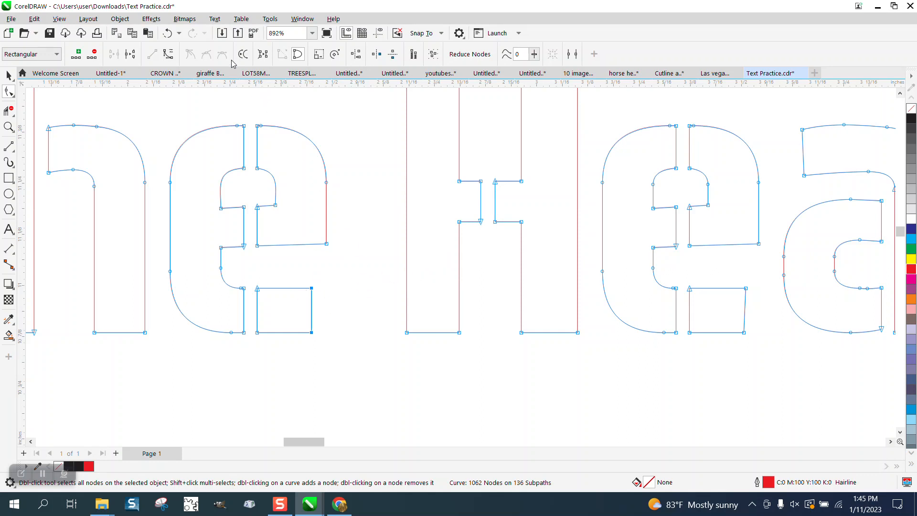
pyautogui.click(167, 33)
# Try deleting both nodes along the top of the outer arch of the "h" in "The", and undo the deletion.
pyautogui.click(9, 127)
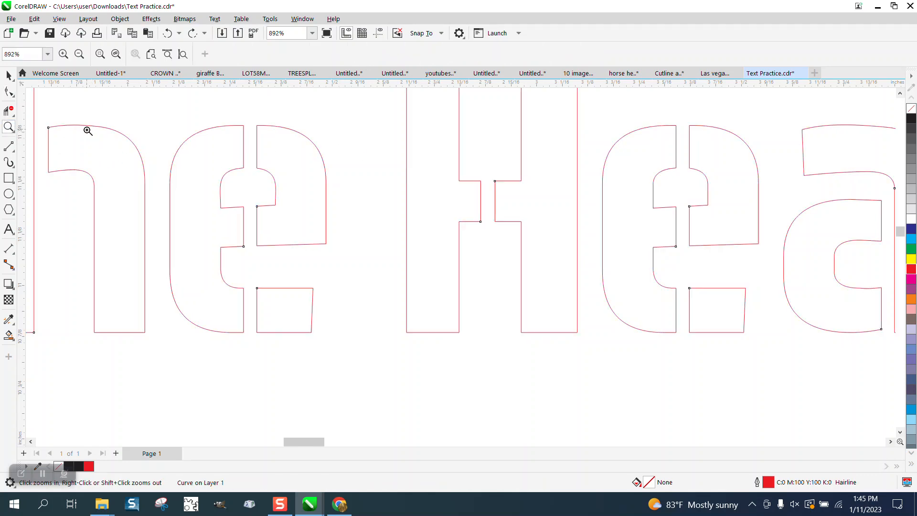
pyautogui.moveTo(41, 114); pyautogui.dragTo(240, 210)
pyautogui.press('F10')
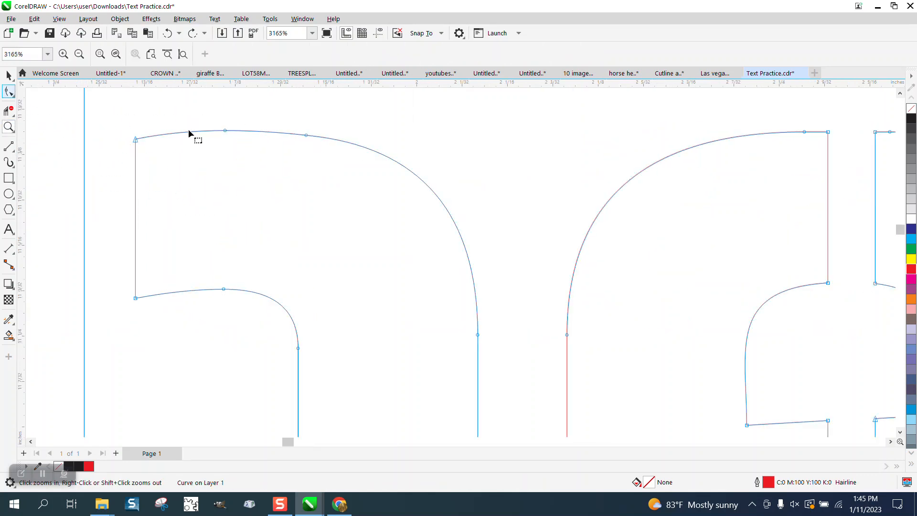
pyautogui.moveTo(211, 119); pyautogui.dragTo(330, 156)
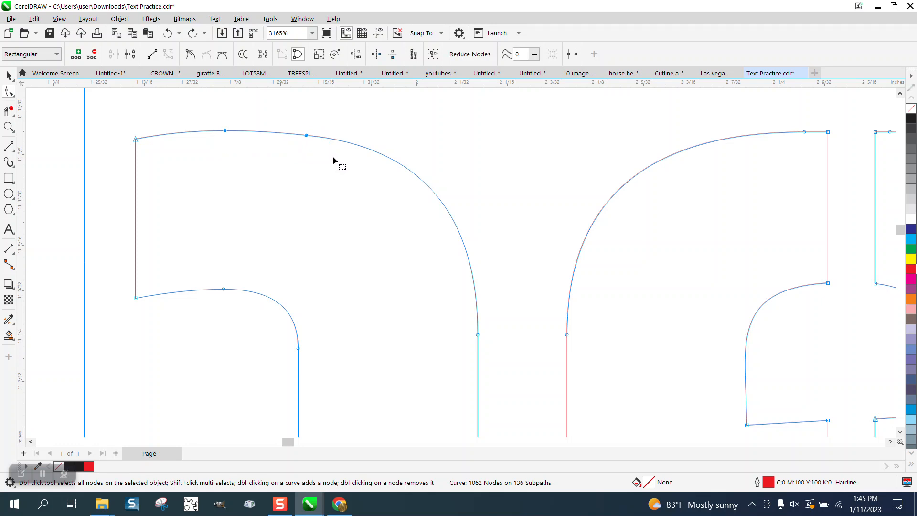
pyautogui.press('Delete')
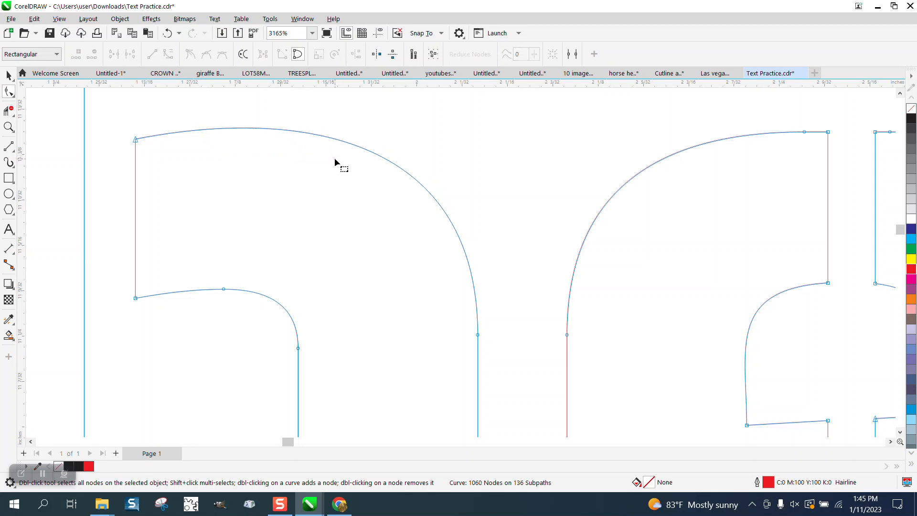
pyautogui.click(167, 33)
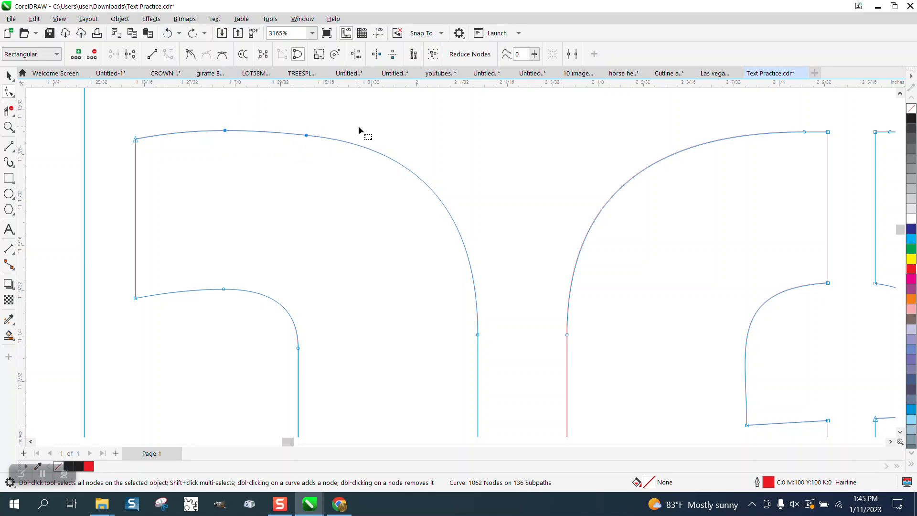
# Delete the first top node on the outer arch of the "h" in "The" and the node atop its inner arch.
pyautogui.press('Delete')
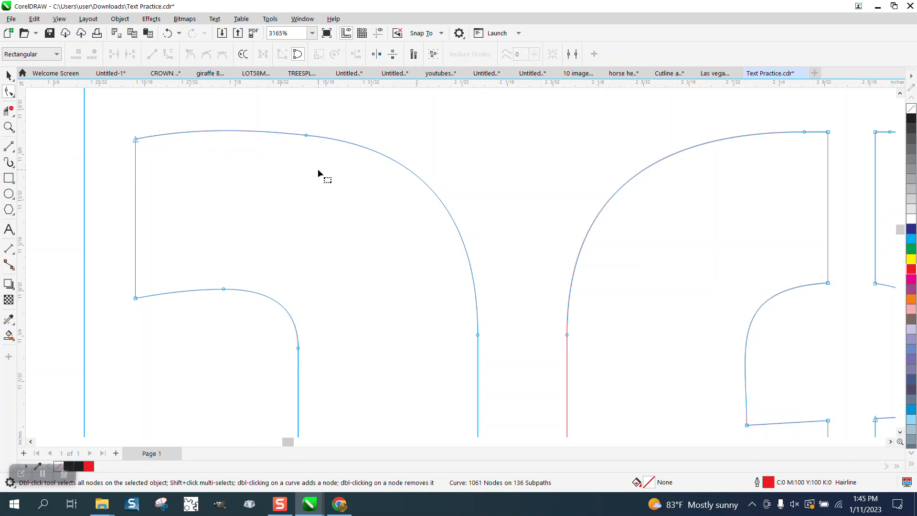
pyautogui.scroll(-1, 298, 164)
pyautogui.scroll(-1, 298, 163)
pyautogui.moveTo(265, 276); pyautogui.dragTo(263, 277)
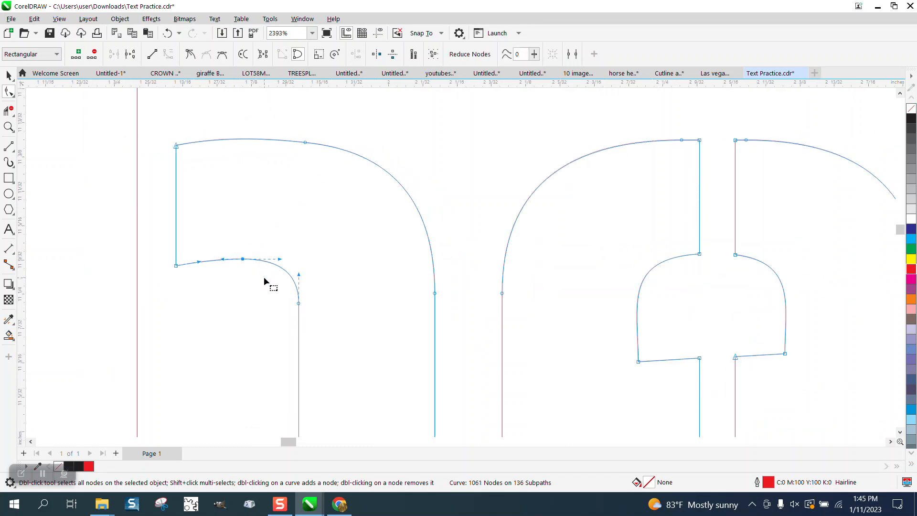
pyautogui.press('Delete')
pyautogui.scroll(-2, 238, 196)
pyautogui.scroll(-7, 238, 196)
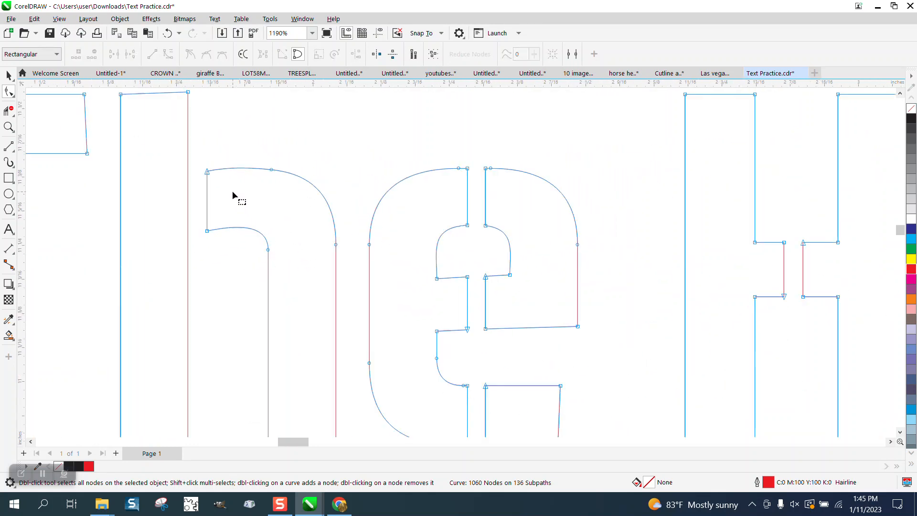
# Delete the two side nodes on the inner opening of the "e" in "Heart".
pyautogui.scroll(-2, 224, 191)
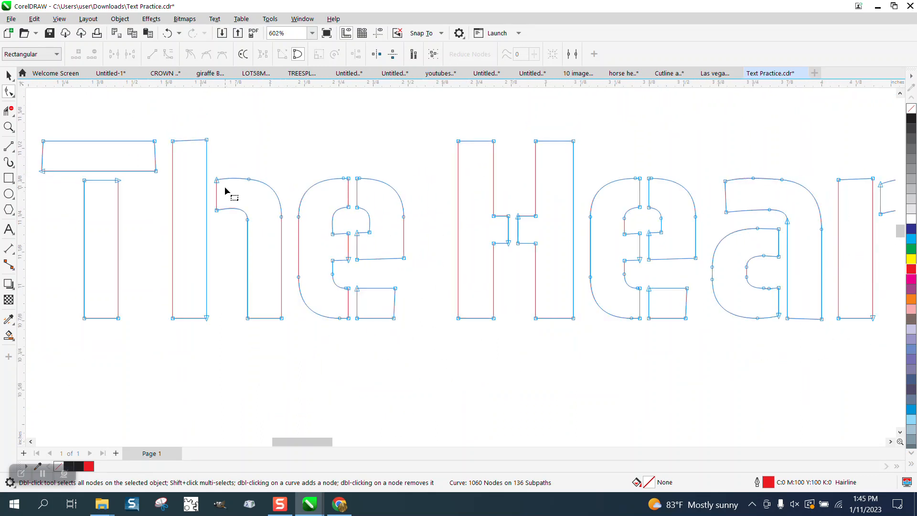
pyautogui.click(9, 126)
pyautogui.moveTo(543, 172); pyautogui.dragTo(699, 263)
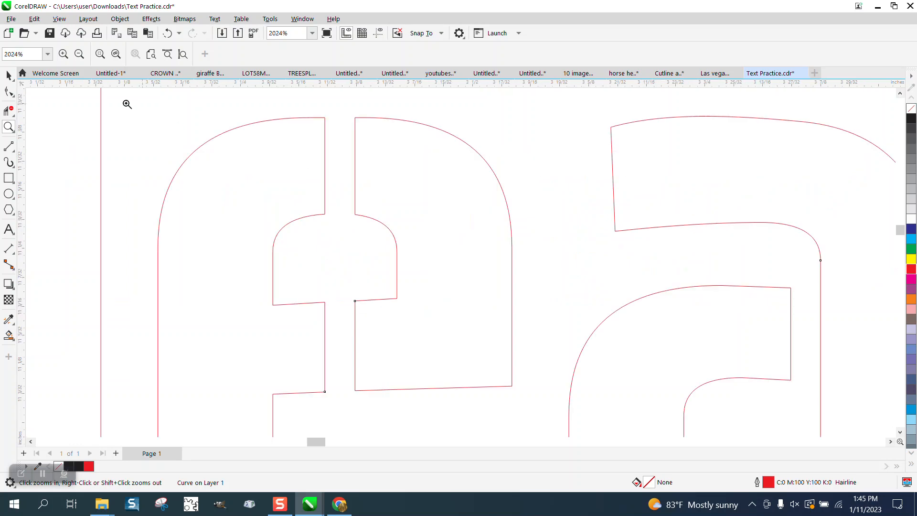
pyautogui.click(8, 91)
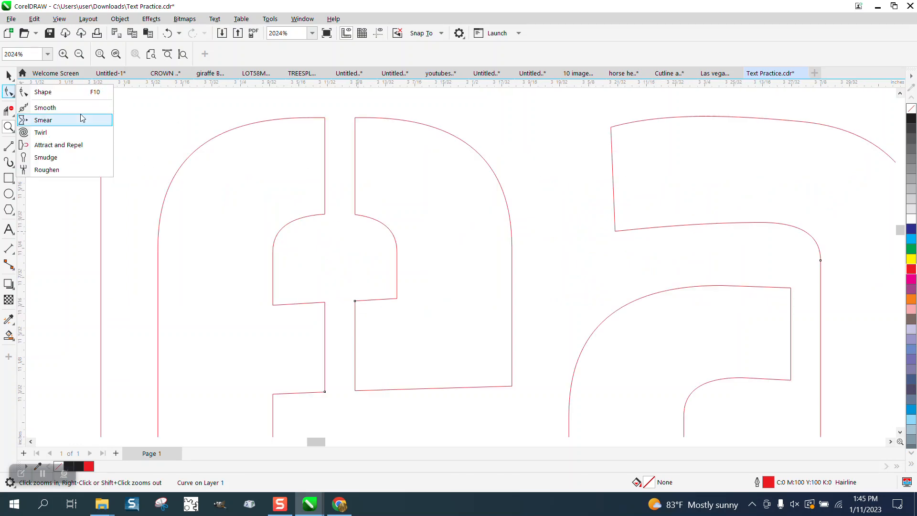
pyautogui.click(62, 93)
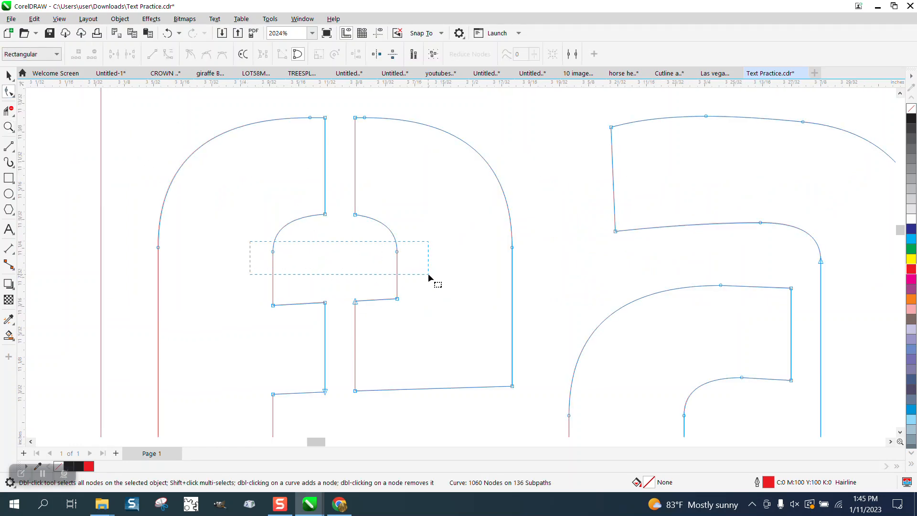
pyautogui.moveTo(428, 275); pyautogui.dragTo(428, 276)
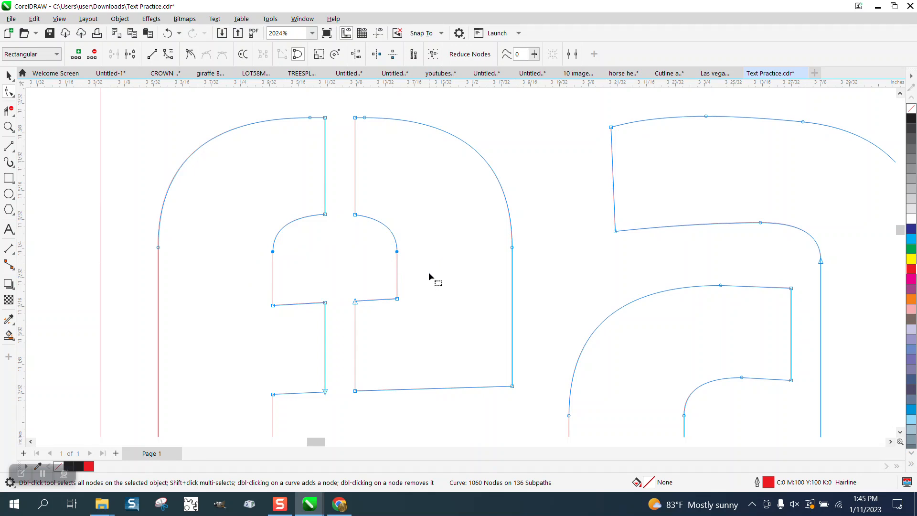
pyautogui.press('XF86Calculator')
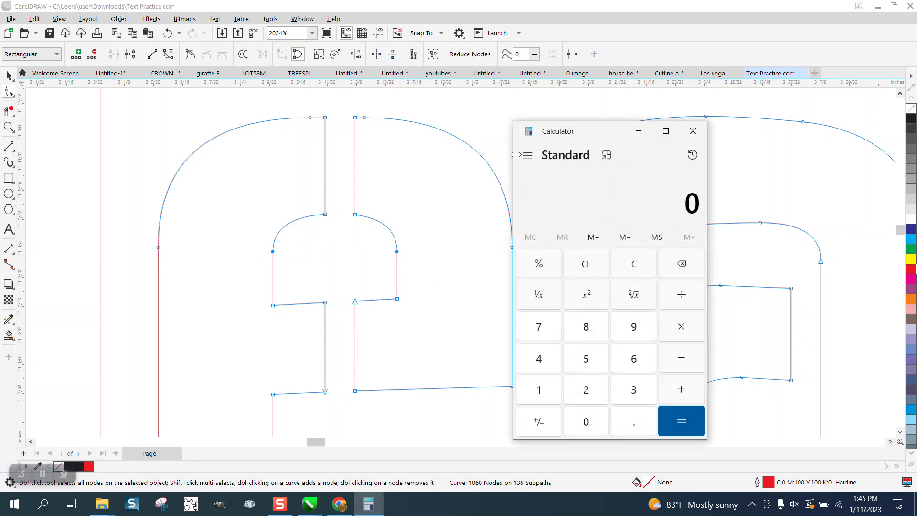
pyautogui.click(693, 131)
pyautogui.press('Delete')
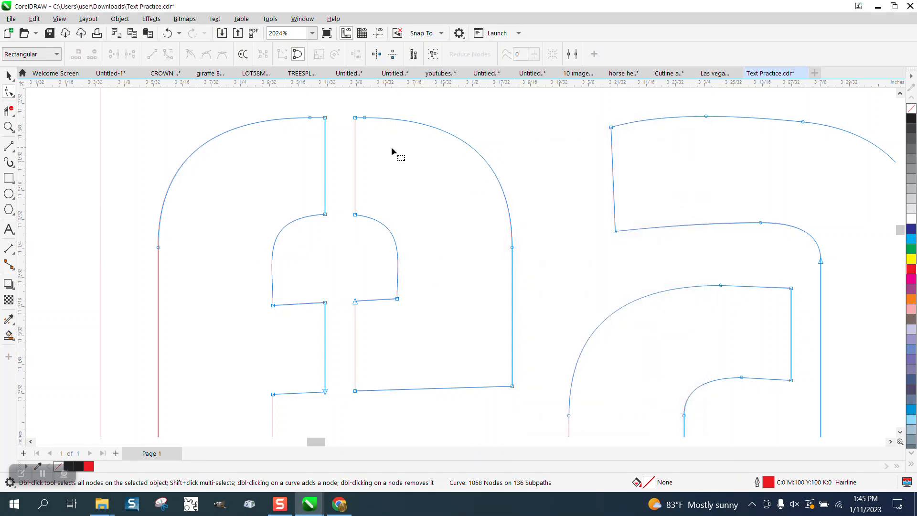
# Delete the two curve nodes beside the stencil gap along the top of the "e" in "Heart".
pyautogui.click(310, 118)
pyautogui.press('Delete')
pyautogui.click(365, 118)
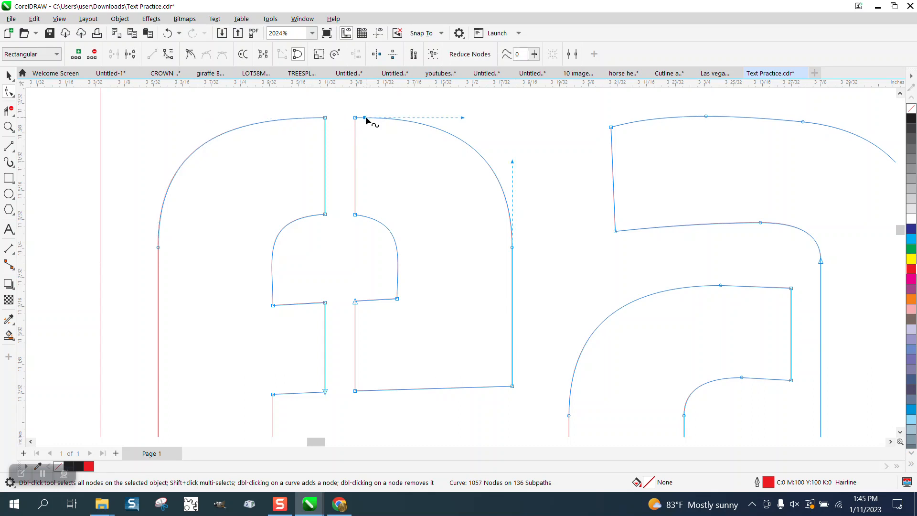
pyautogui.press('Delete')
# Try deleting both side nodes on the outer bowl of the first "a" in "Heart", and undo the deletion.
pyautogui.scroll(-3, 368, 150)
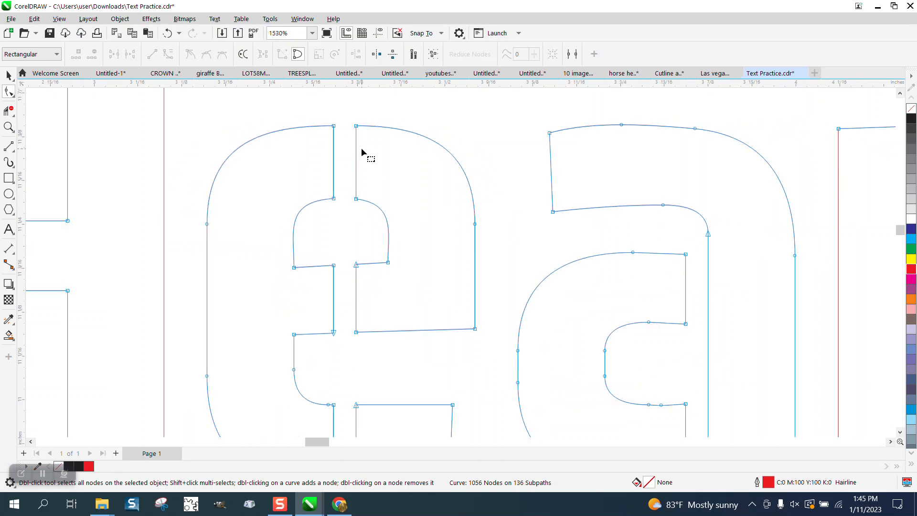
pyautogui.scroll(-1, 361, 148)
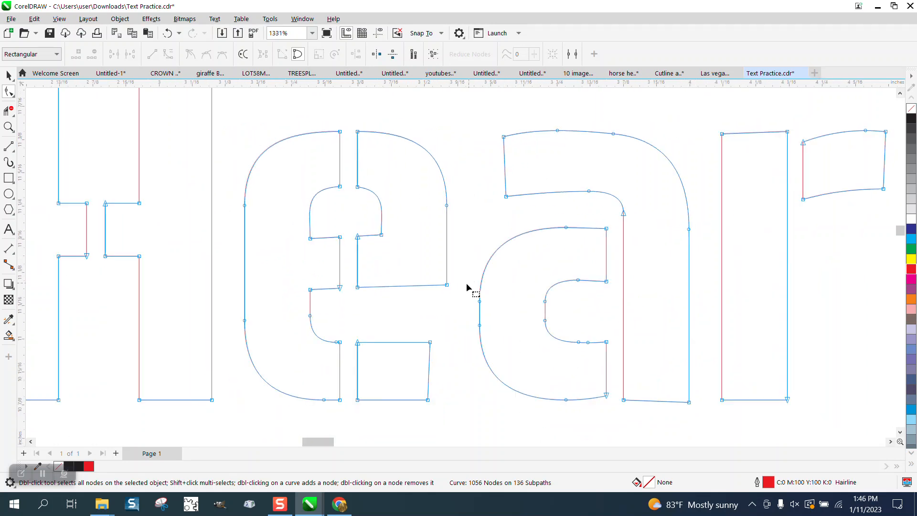
pyautogui.moveTo(467, 291); pyautogui.dragTo(509, 334)
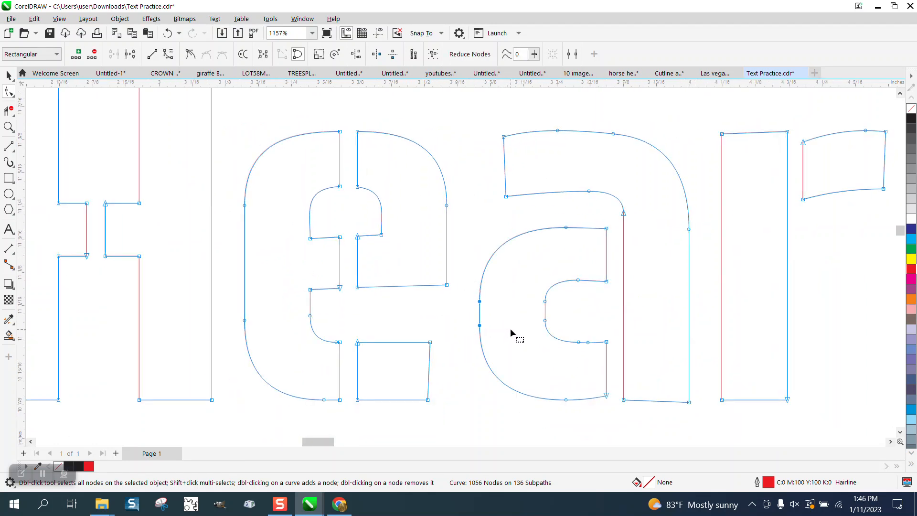
pyautogui.press('Delete')
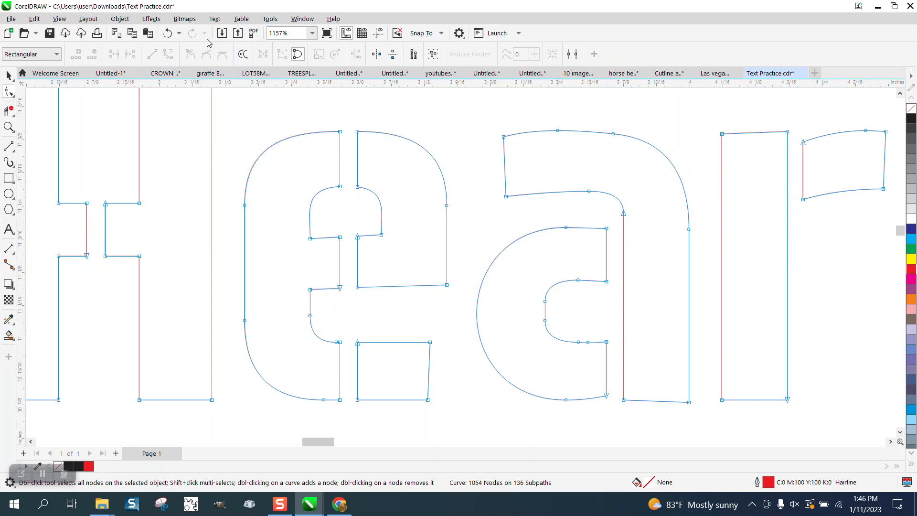
pyautogui.click(167, 33)
# Try deleting only the upper side node on the outer bowl of the "a" in "Heart", and undo it.
pyautogui.moveTo(475, 247); pyautogui.dragTo(488, 306)
pyautogui.press('Delete')
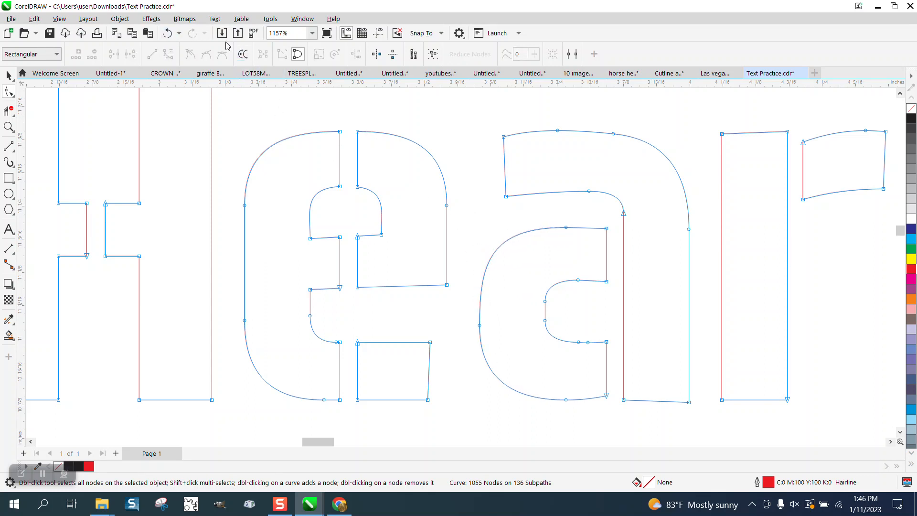
pyautogui.click(167, 33)
# Dimension the gap between the stem and the arch of the "h" in "The".
pyautogui.scroll(-1, 221, 128)
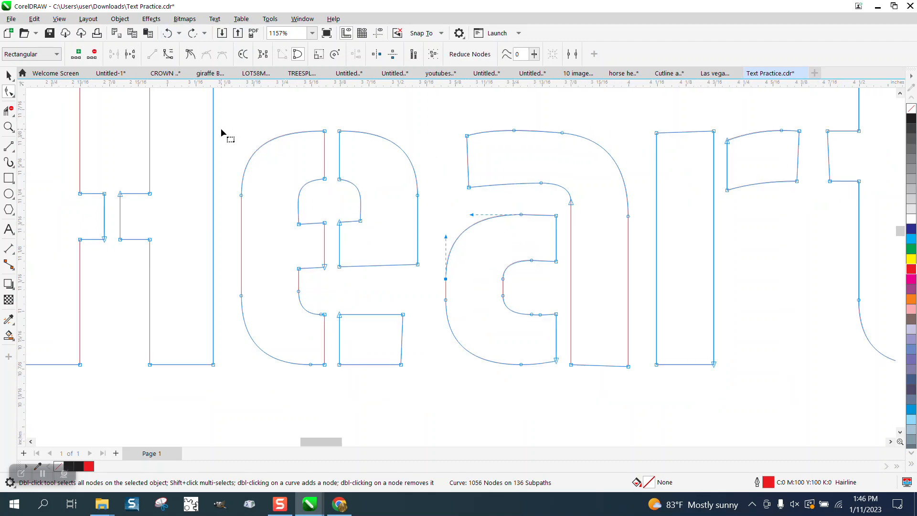
pyautogui.scroll(-2, 666, 251)
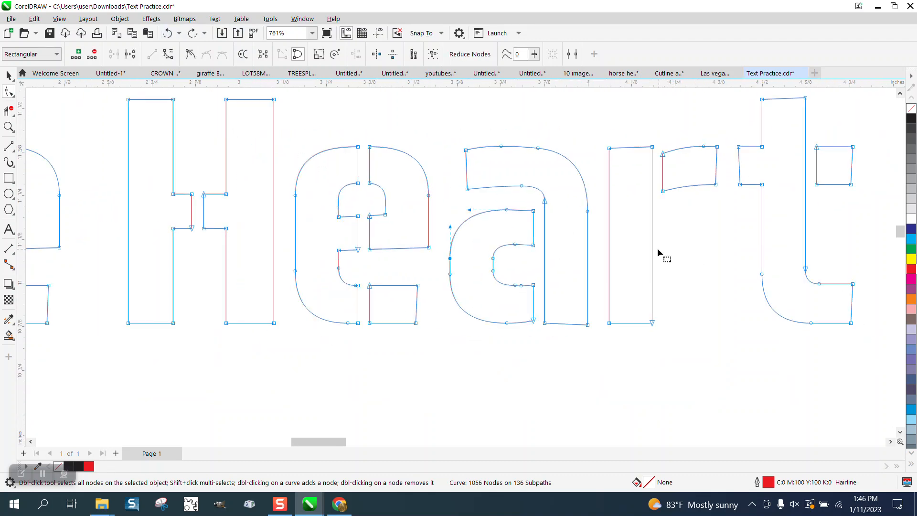
pyautogui.scroll(-6, 657, 248)
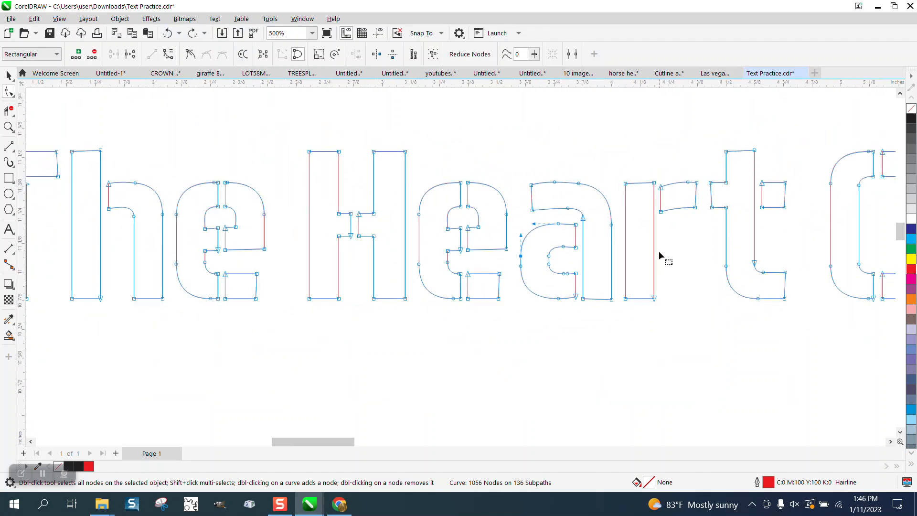
pyautogui.click(8, 127)
pyautogui.moveTo(277, 191); pyautogui.dragTo(372, 259)
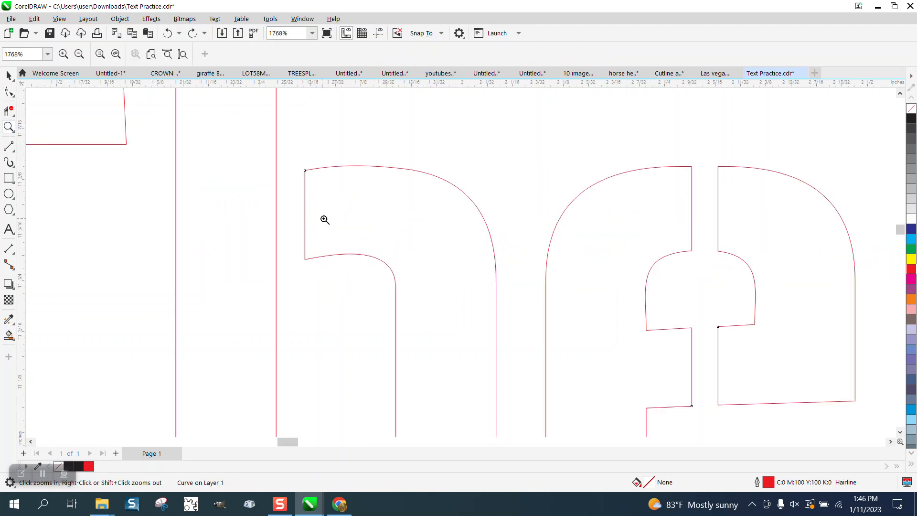
pyautogui.click(13, 252)
pyautogui.click(76, 249)
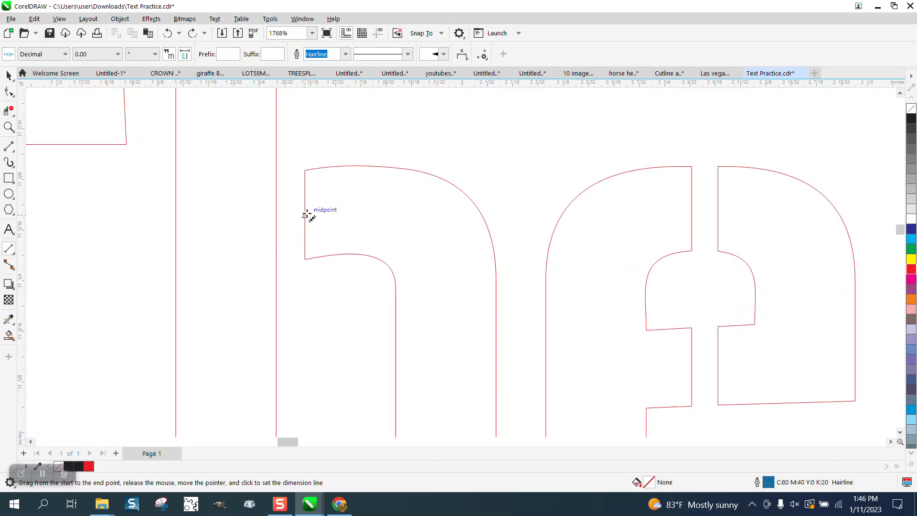
pyautogui.moveTo(305, 211); pyautogui.dragTo(277, 212)
pyautogui.click(276, 167)
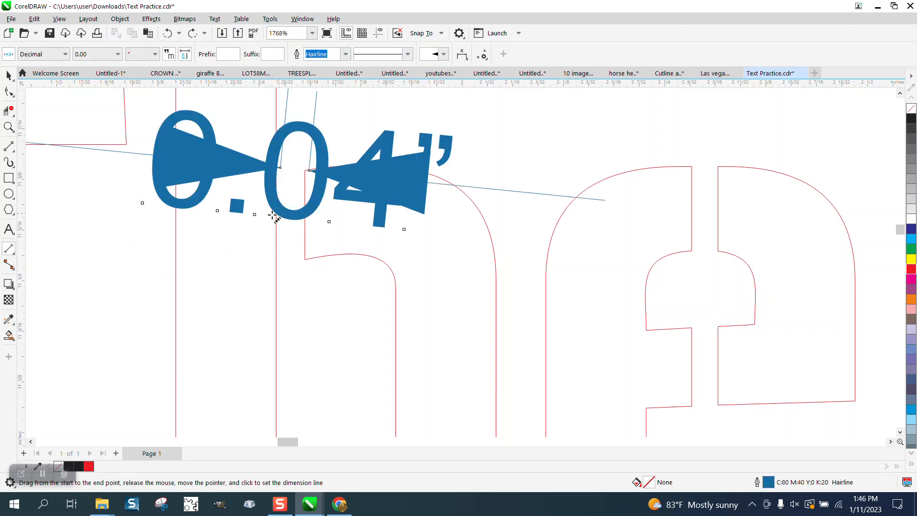
# Delete the dimension across the gap in the "h" of "The".
pyautogui.scroll(-2, 256, 263)
pyautogui.scroll(-1, 257, 260)
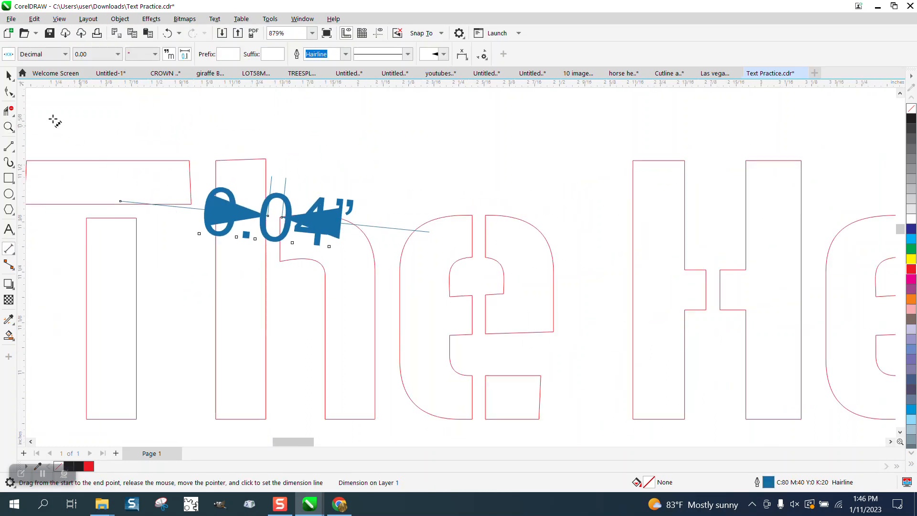
pyautogui.click(8, 75)
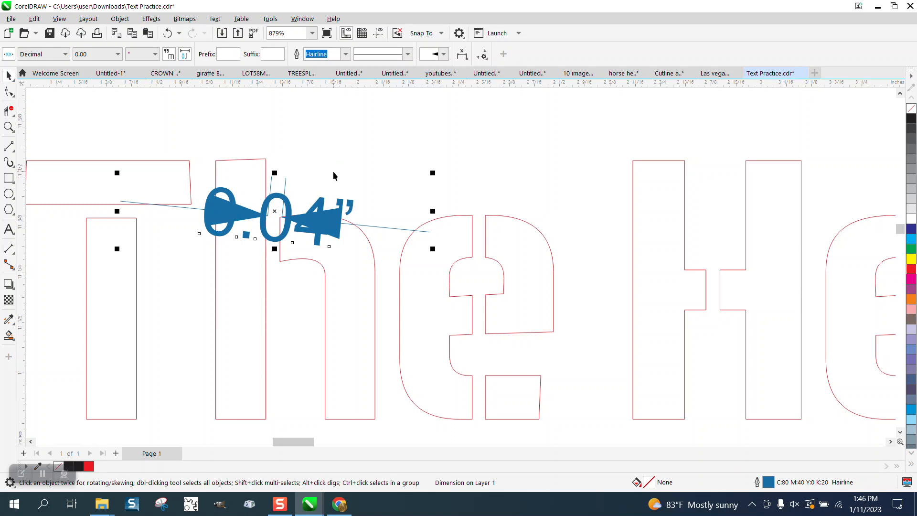
pyautogui.scroll(-1, 334, 175)
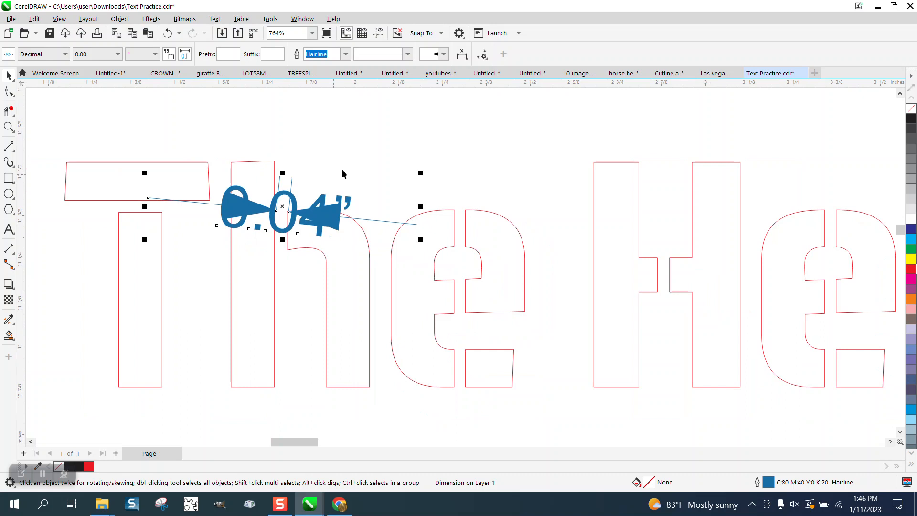
pyautogui.keyDown('ctrl'); pyautogui.click(350, 201); pyautogui.keyUp('ctrl')
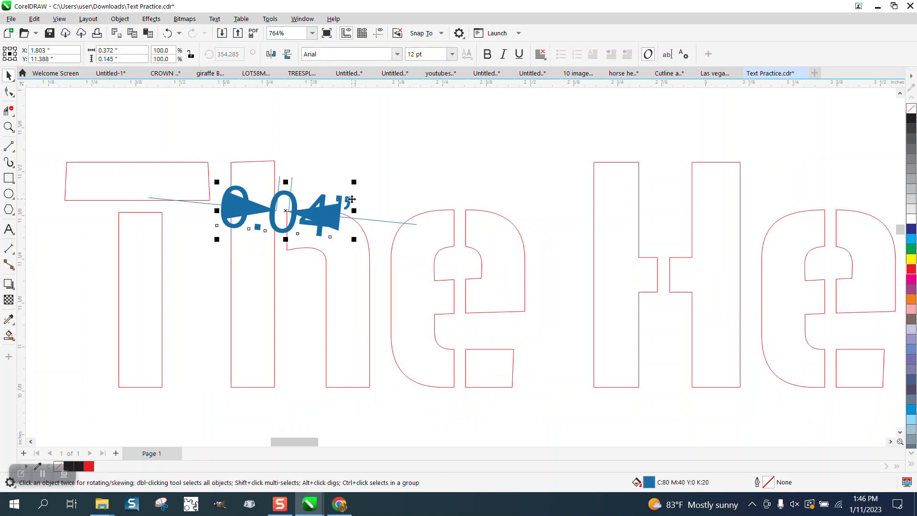
pyautogui.press('Delete')
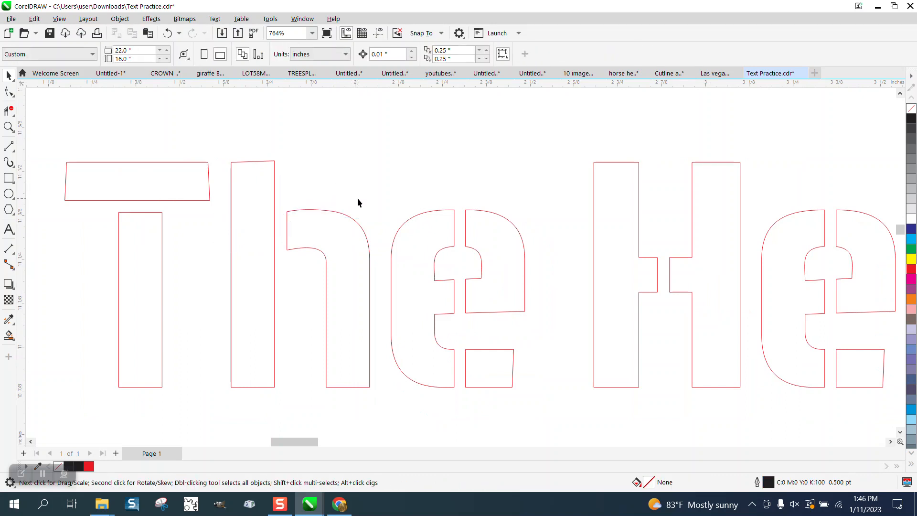
# Examine the word "The" close up and both lines of red hairline lettering as a whole.
pyautogui.scroll(-4, 357, 197)
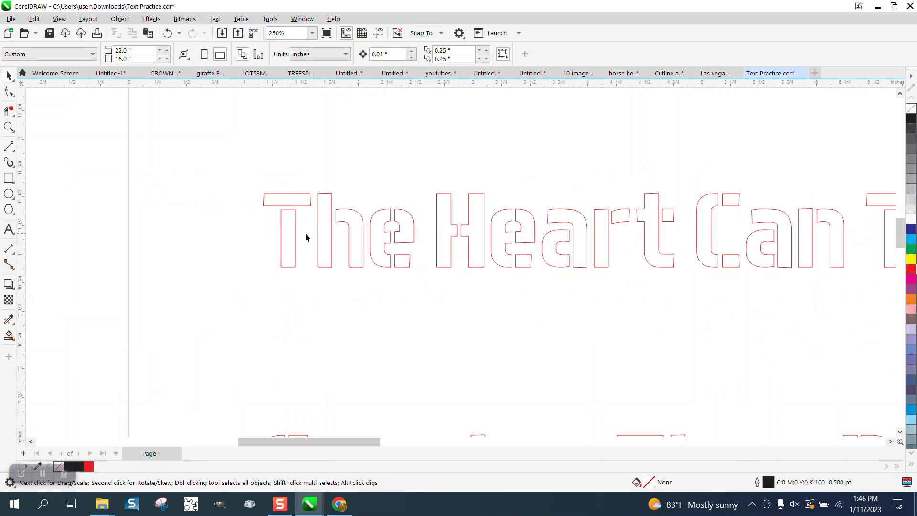
pyautogui.click(9, 127)
pyautogui.moveTo(245, 185); pyautogui.dragTo(409, 308)
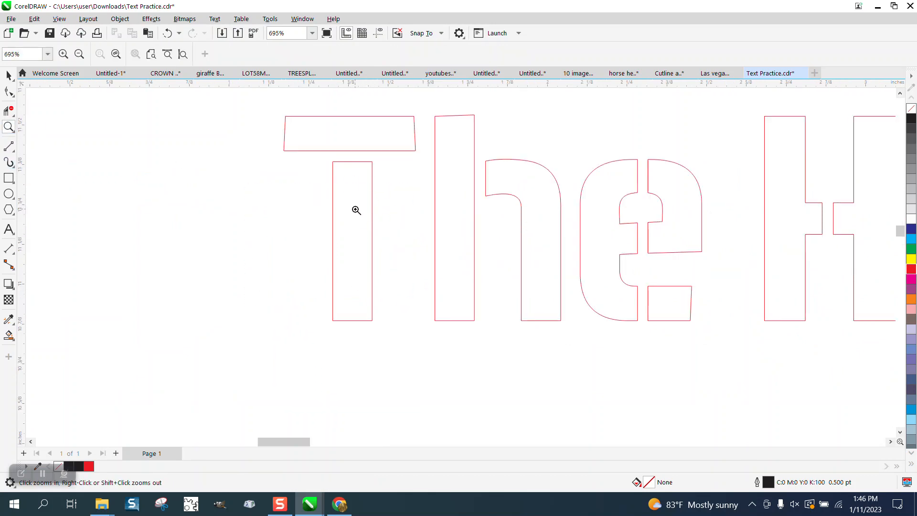
pyautogui.scroll(-7, 292, 224)
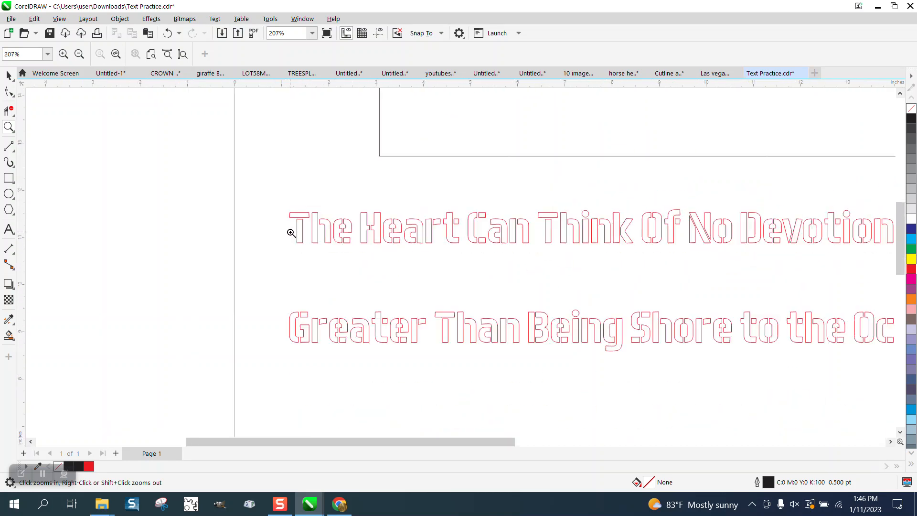
pyautogui.click(8, 76)
pyautogui.scroll(-2, 310, 216)
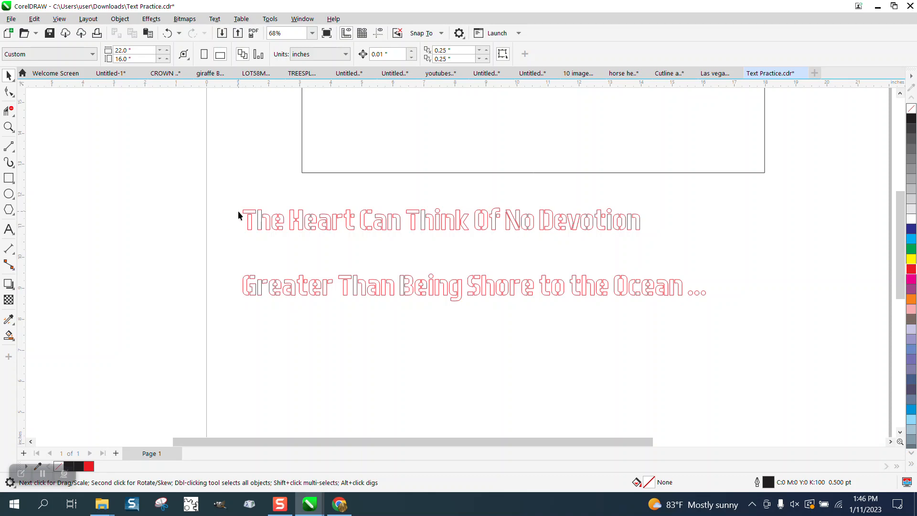
pyautogui.click(11, 128)
pyautogui.moveTo(231, 201); pyautogui.dragTo(757, 263)
pyautogui.rightClick(485, 251)
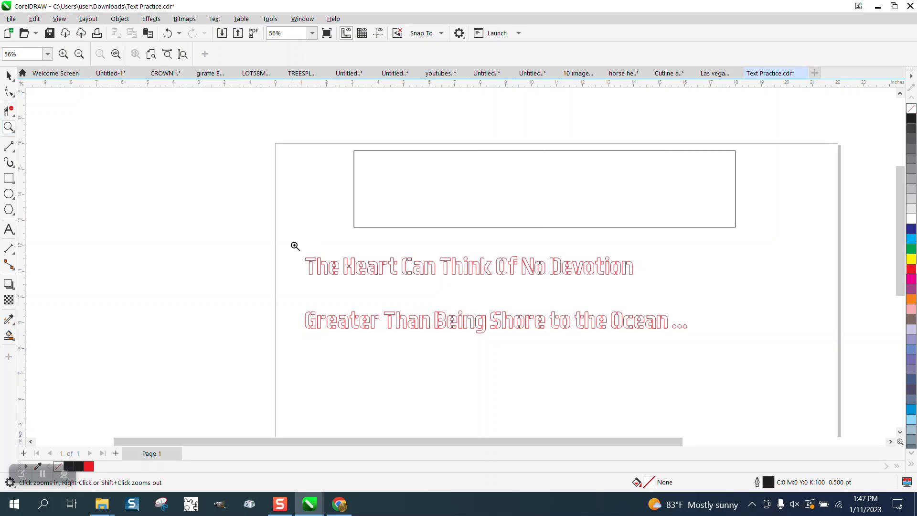
pyautogui.moveTo(289, 254); pyautogui.dragTo(674, 357)
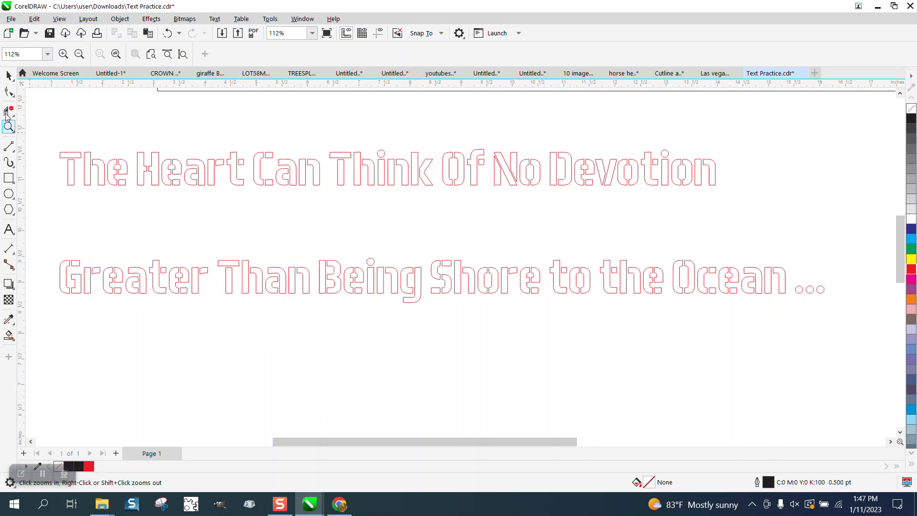
# Move both lines of lettering further below the rectangle, centred at about X 10.16", Y 8.92".
pyautogui.click(9, 76)
pyautogui.moveTo(658, 199); pyautogui.dragTo(738, 205)
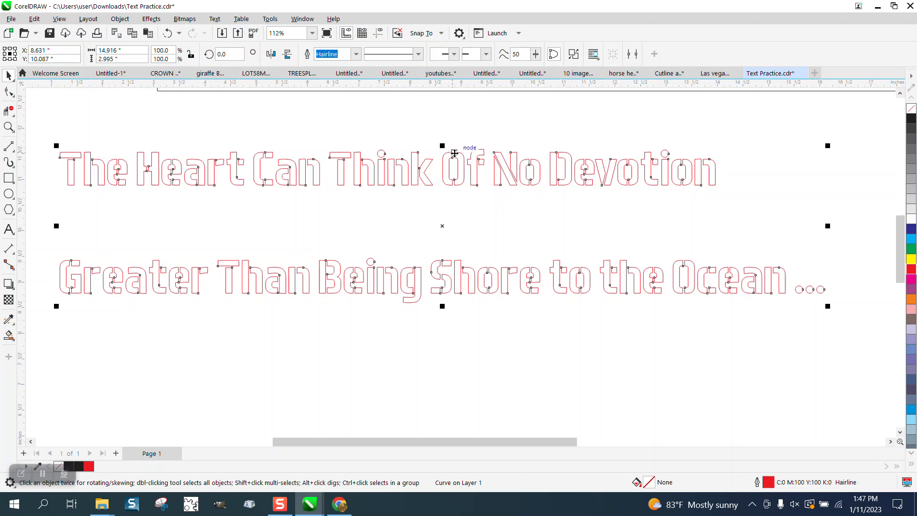
pyautogui.scroll(-2, 606, 191)
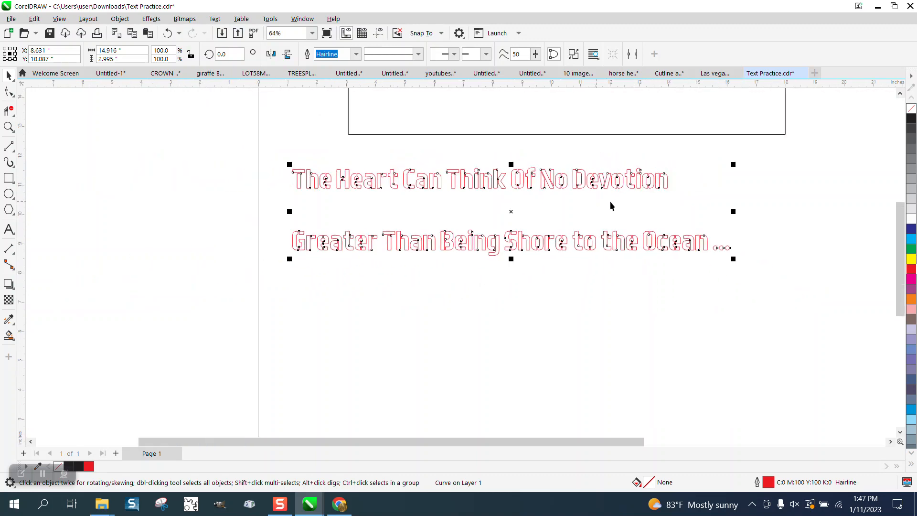
pyautogui.scroll(-1, 611, 205)
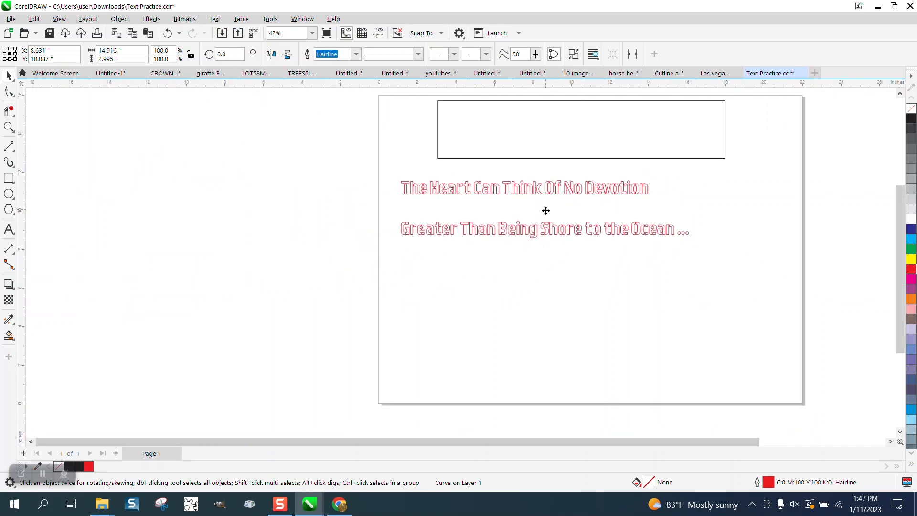
pyautogui.moveTo(546, 210); pyautogui.dragTo(574, 234)
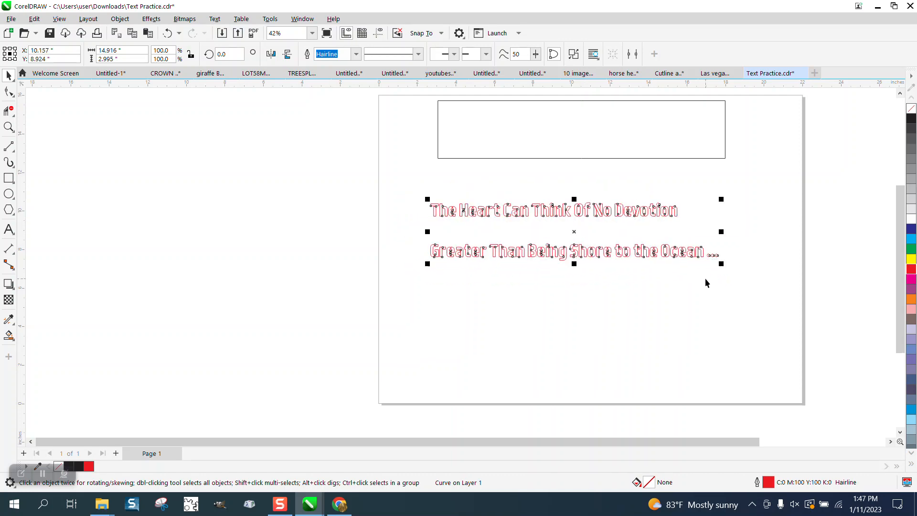